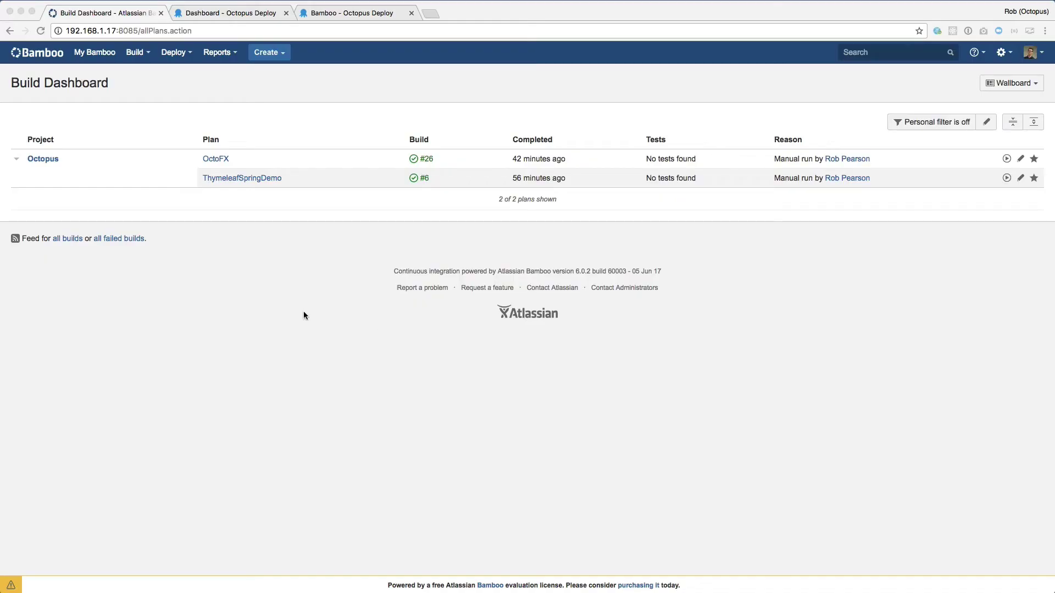
Check the Bamboo add-ons page and the Octopus Bamboo plugin documentation.
left_click(218, 15)
left_click(124, 15)
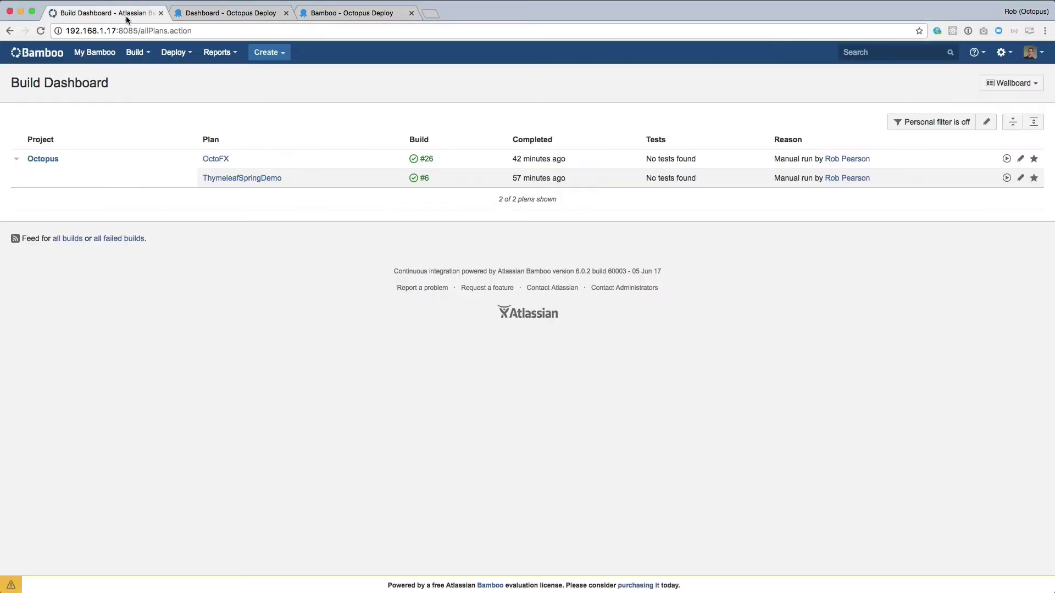
left_click(1000, 51)
left_click(937, 157)
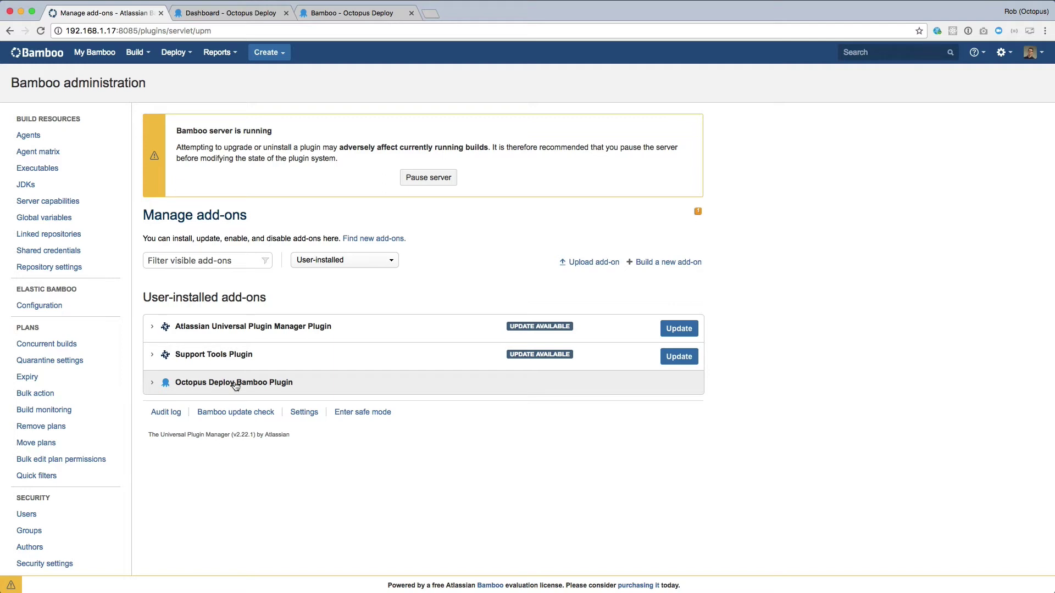
left_click(336, 14)
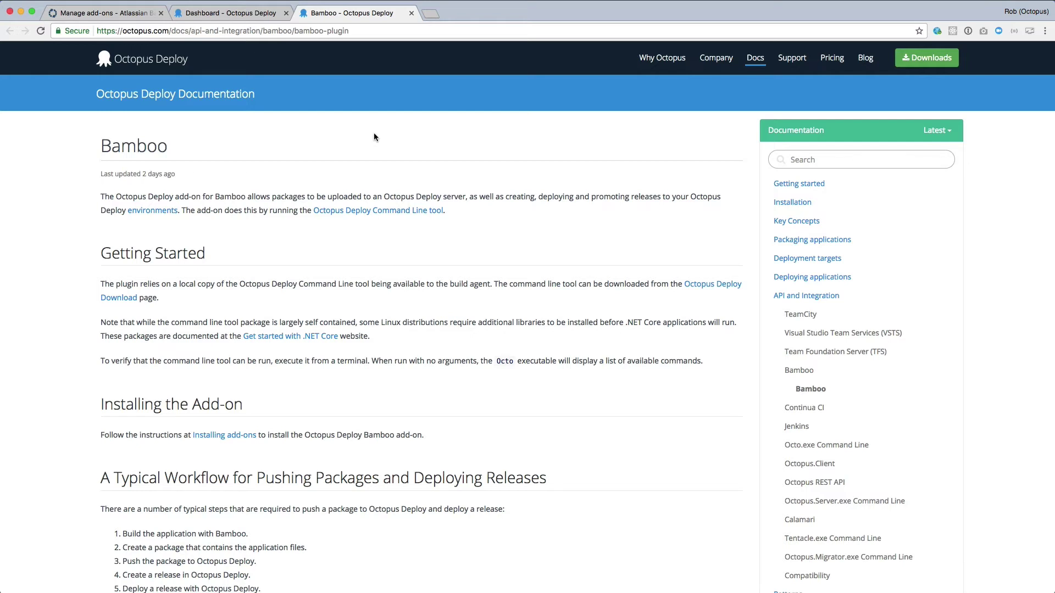
left_click(112, 13)
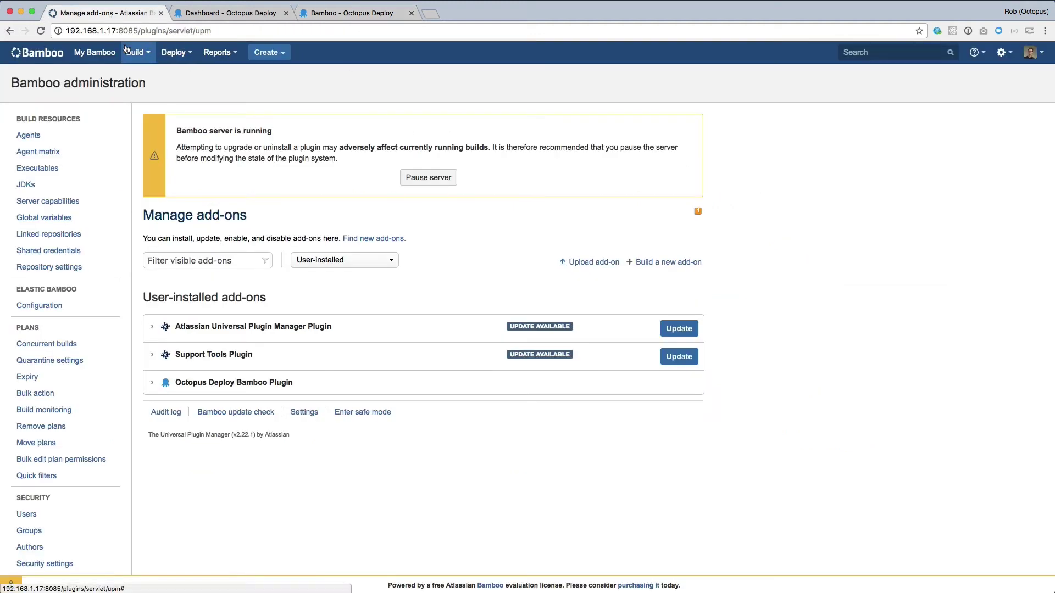
left_click(137, 55)
left_click(166, 73)
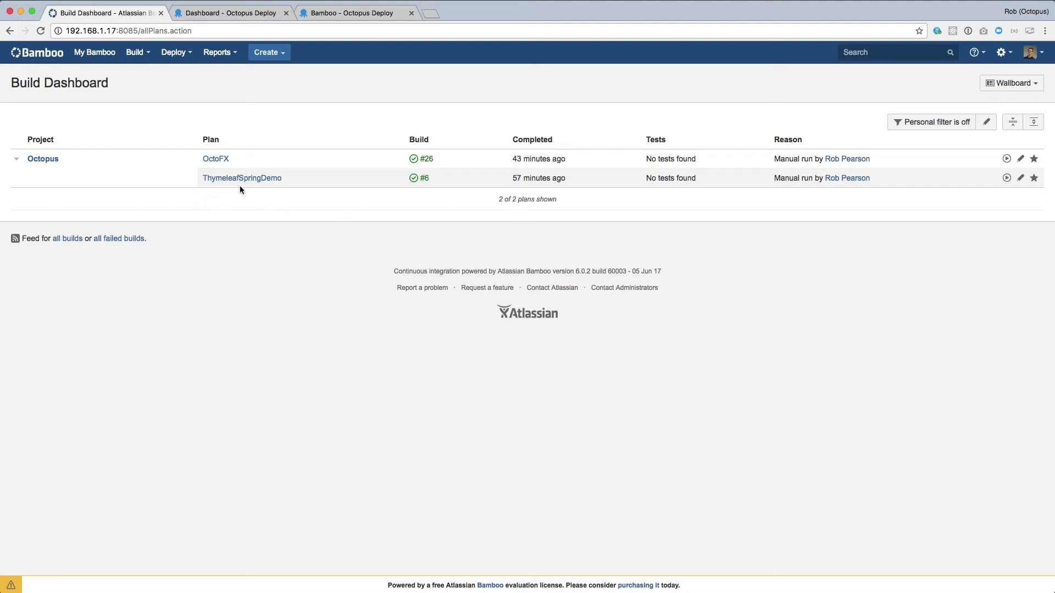
Review the Dev, Test and Prod environments in Octopus Deploy.
left_click(232, 12)
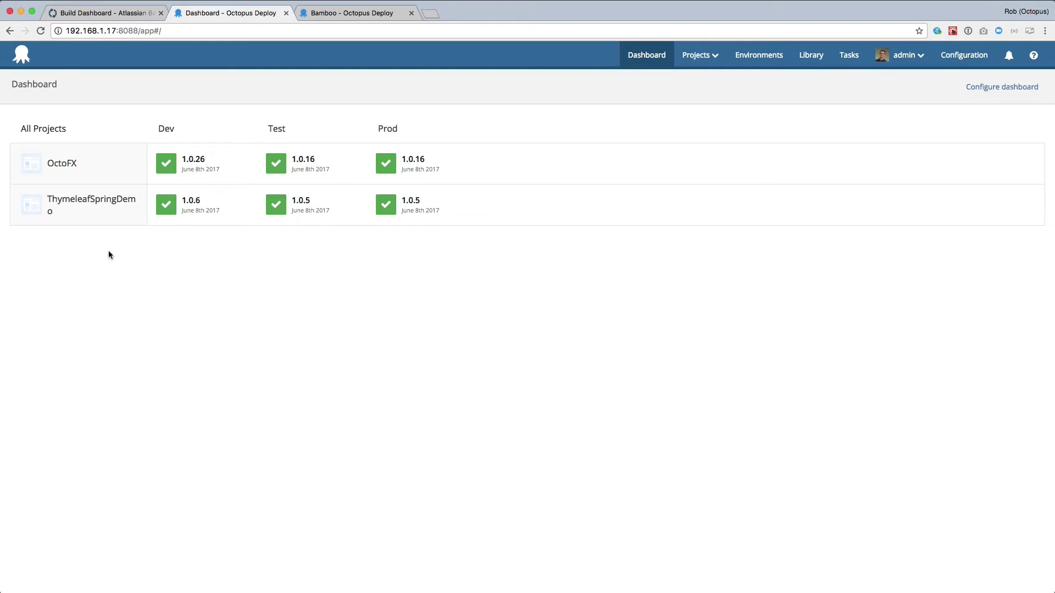
left_click(758, 59)
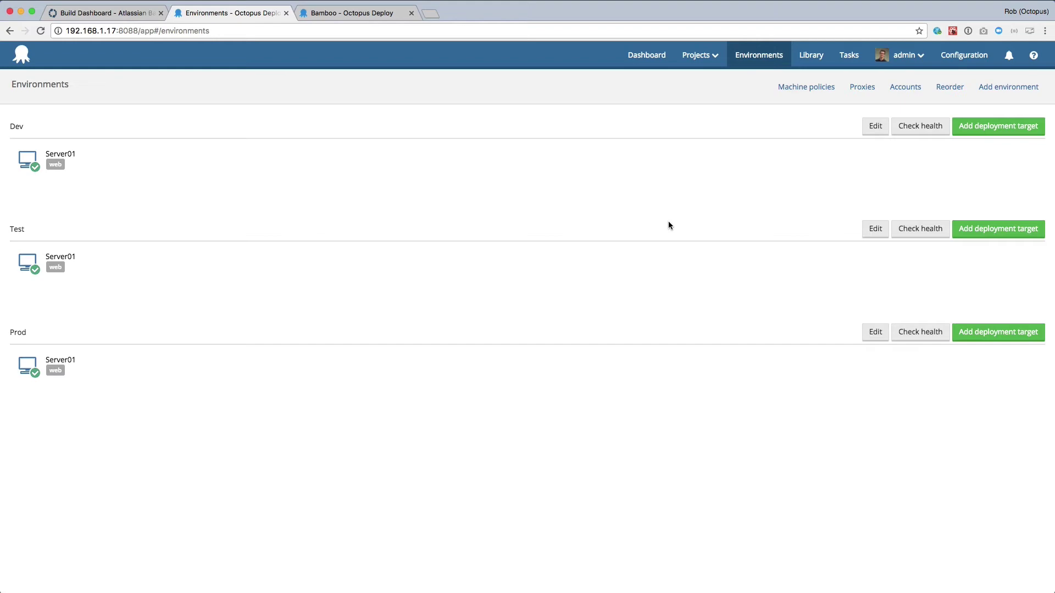
left_click(633, 67)
left_click(90, 14)
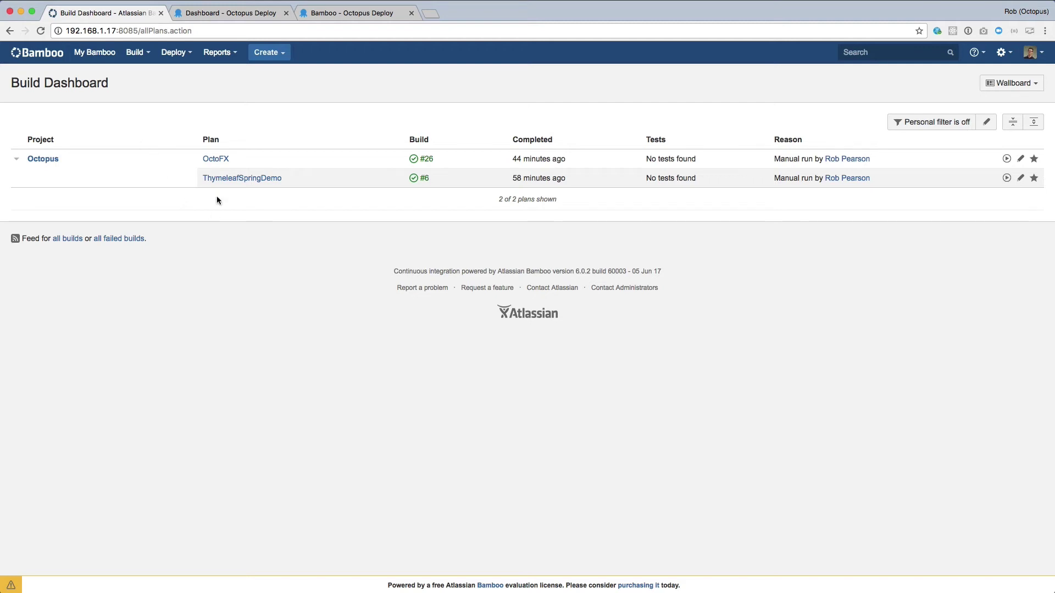
Open the OctoFX plan configuration and its Default Job's task list.
left_click(213, 161)
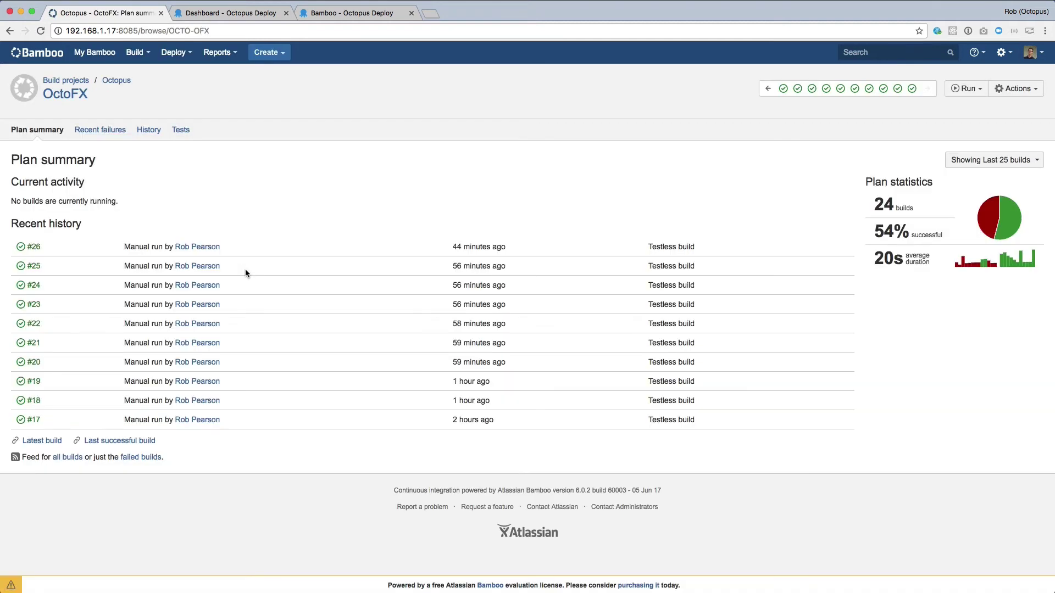
left_click(1016, 89)
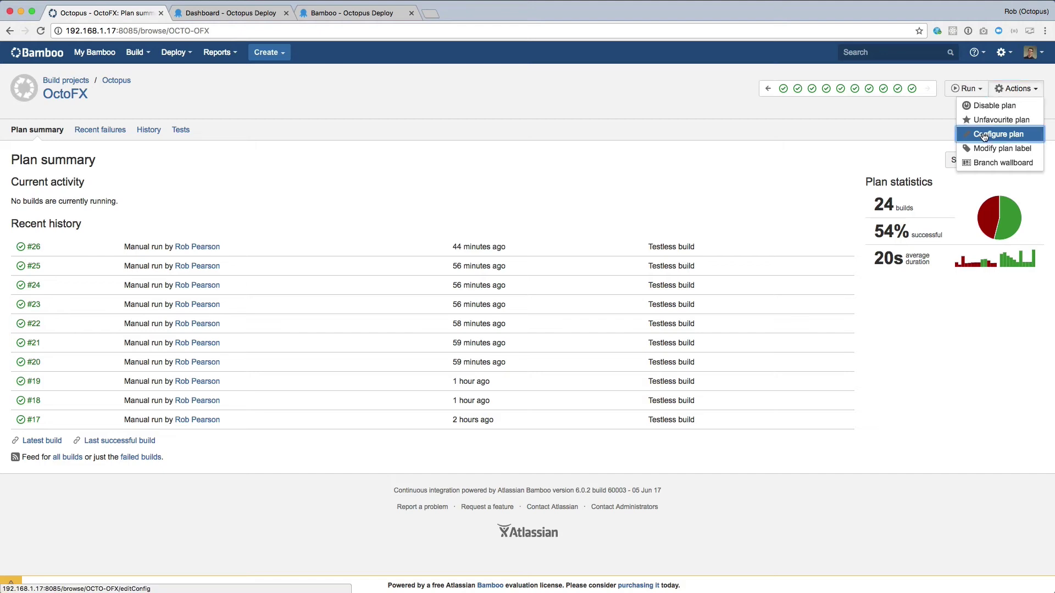
left_click(984, 135)
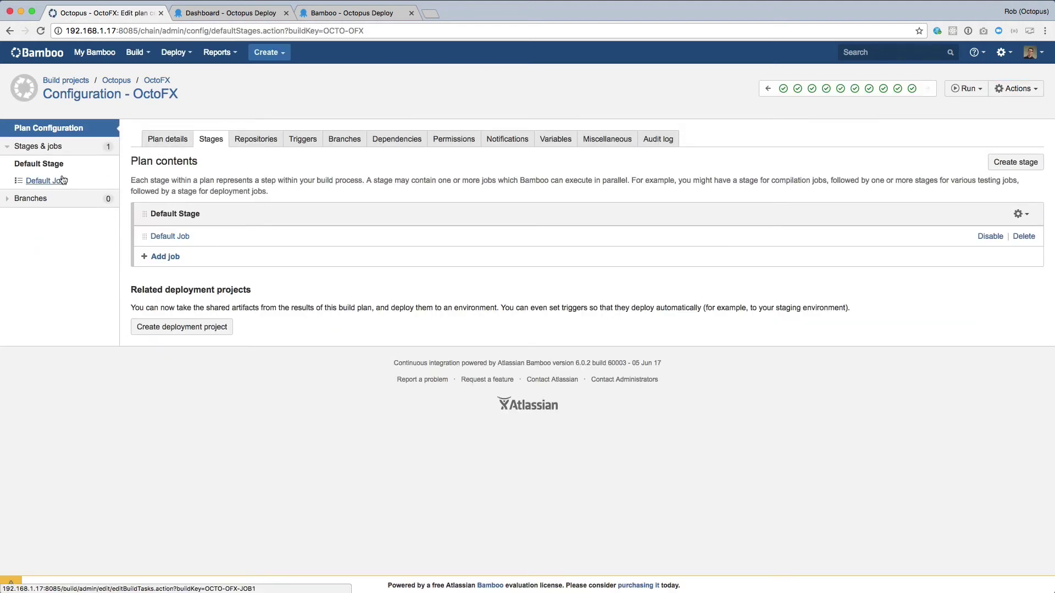
left_click(61, 180)
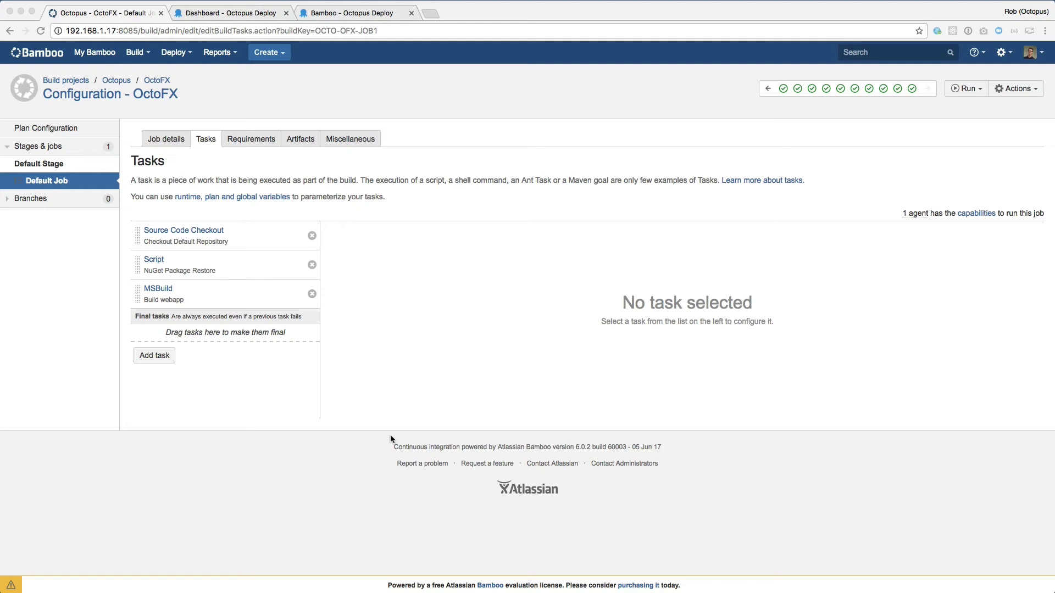
Add an Octopus Deploy: Push Packages task from the Deployment task types.
left_click(153, 355)
left_click(323, 263)
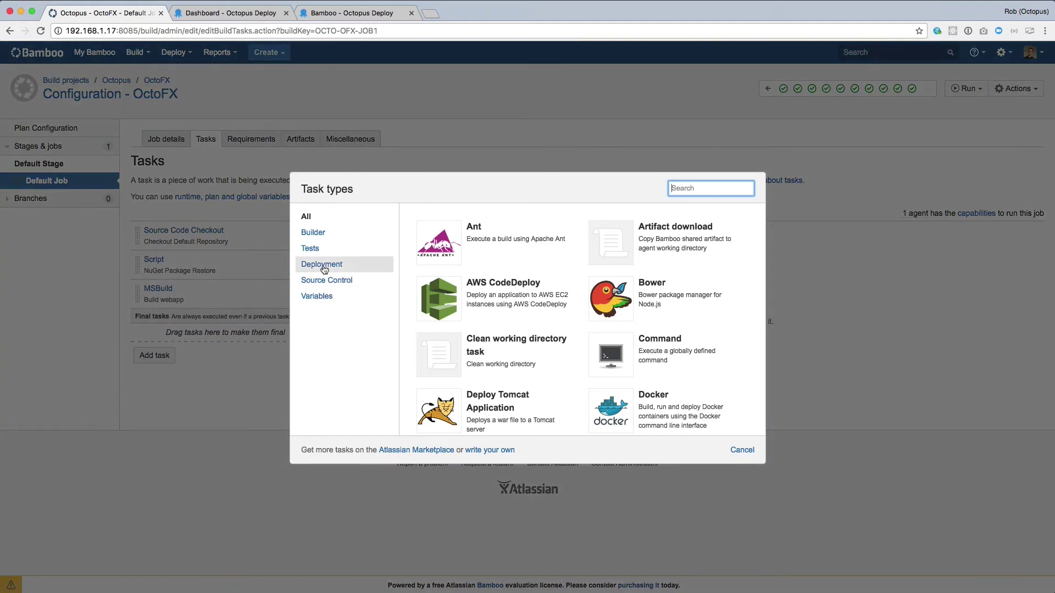
scroll(663, 294, "down", 1)
scroll(664, 295, "down", 2)
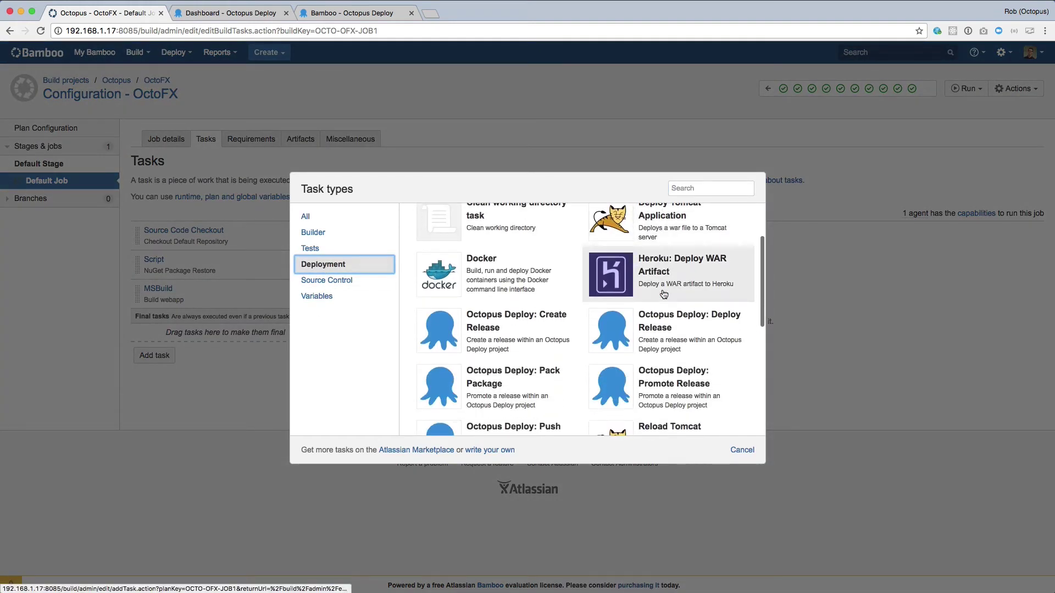
scroll(663, 294, "down", 2)
scroll(664, 294, "down", 1)
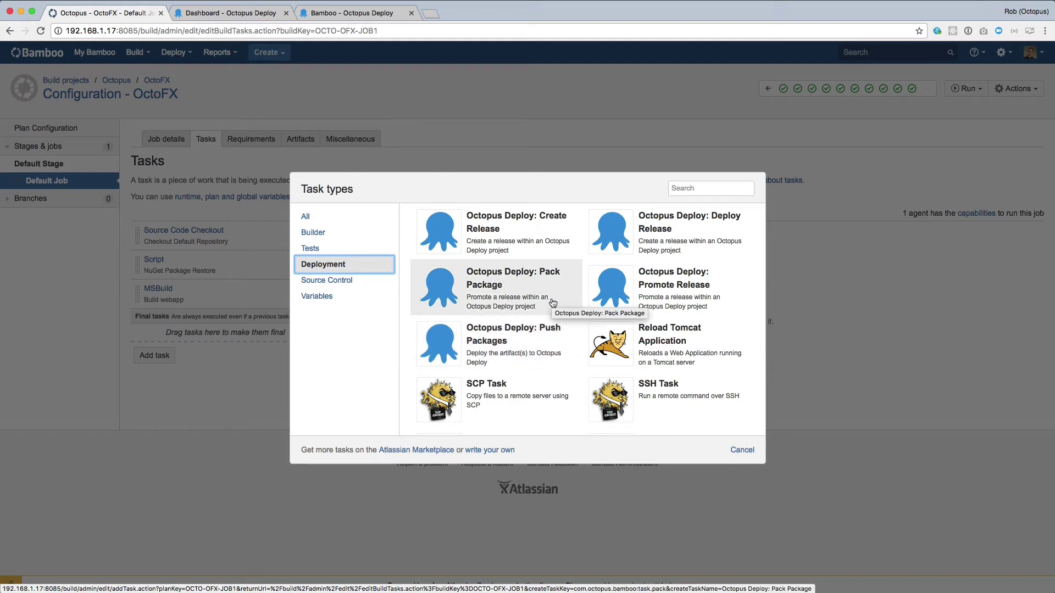
left_click(549, 332)
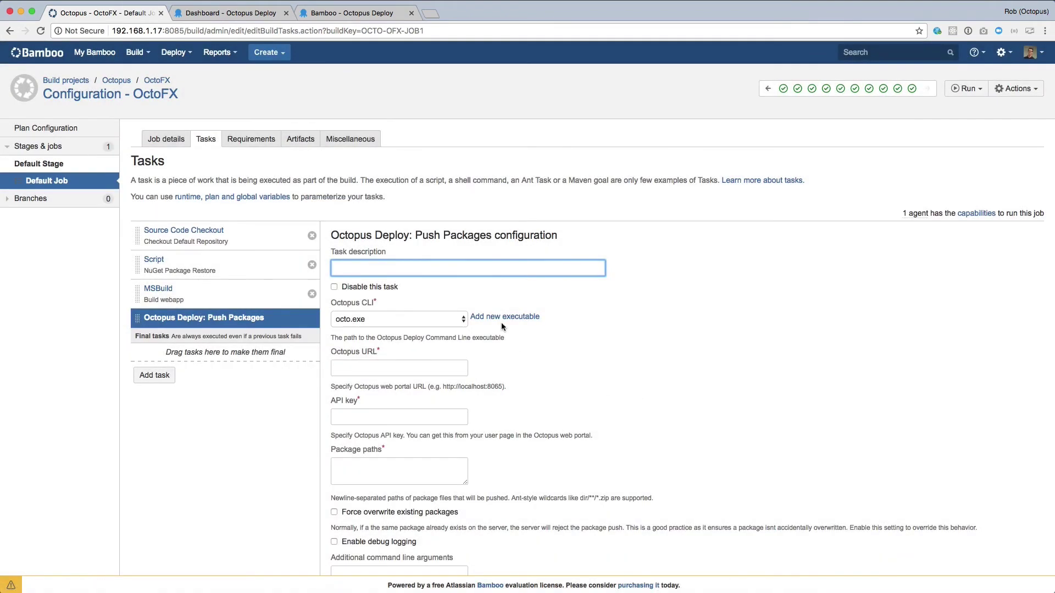
Enter description 'Push packages to Octopus', URL ${bamboo.OctopusUrl} and the pasted API key.
left_click(440, 264)
type("Oush")
key("super+a")
type("Push")
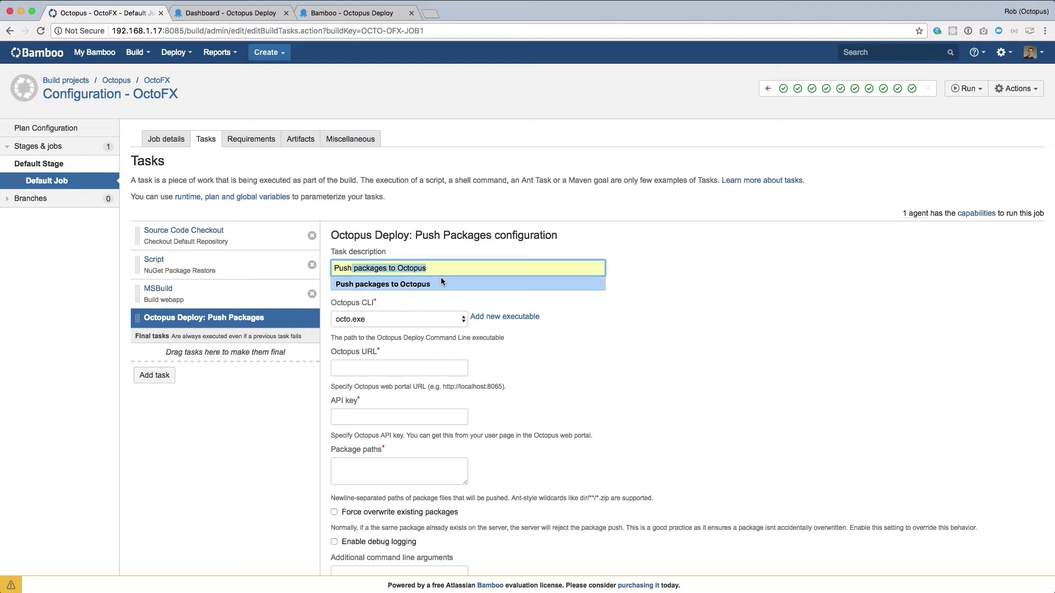
left_click(436, 286)
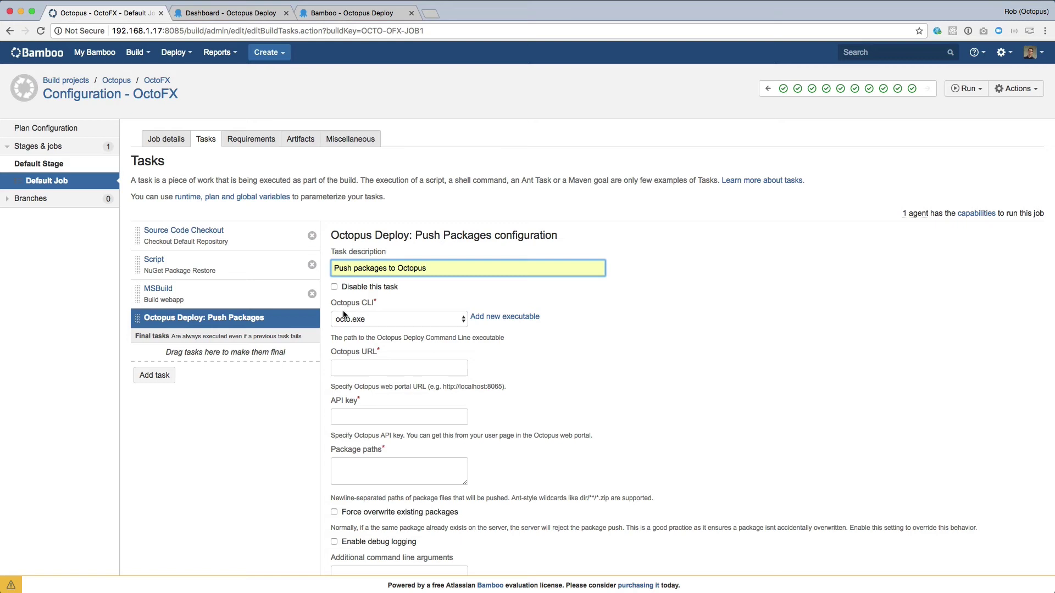
left_click(351, 366)
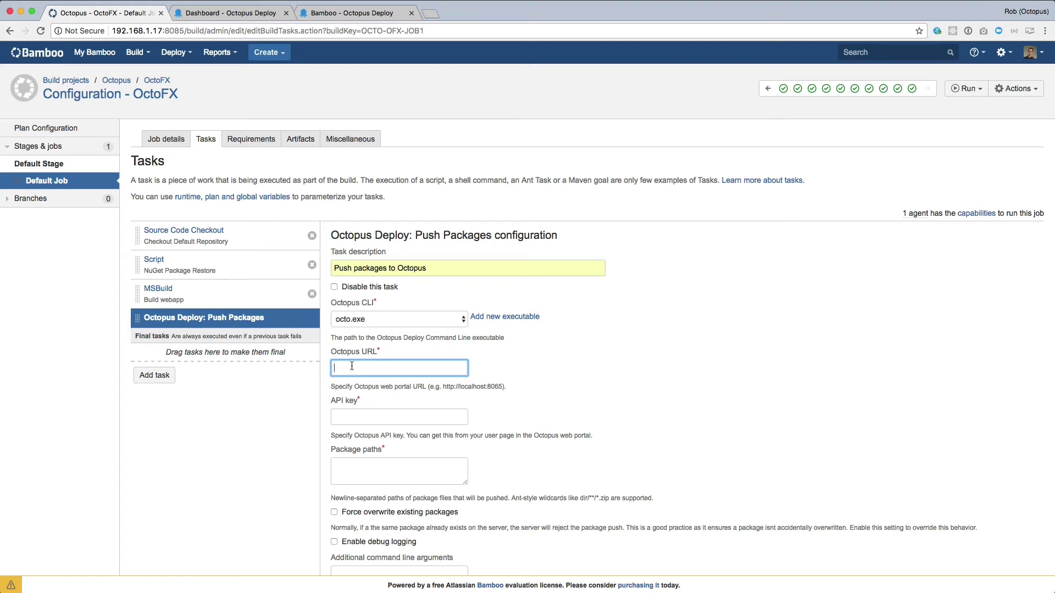
type("${")
key("Down")
key("Tab")
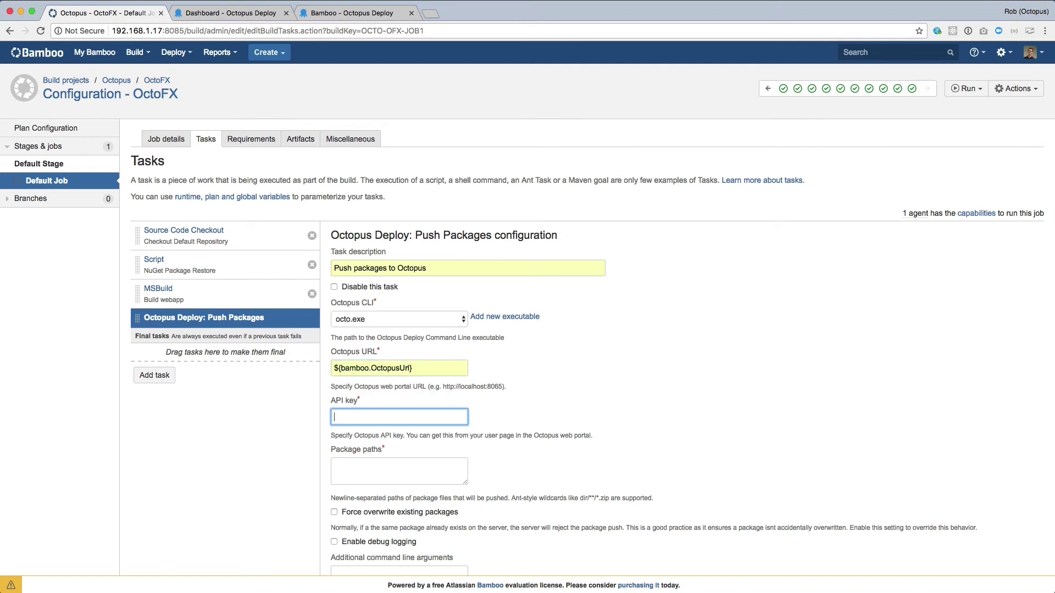
key("super+shift+v")
key("Return")
scroll(437, 371, "down", 3)
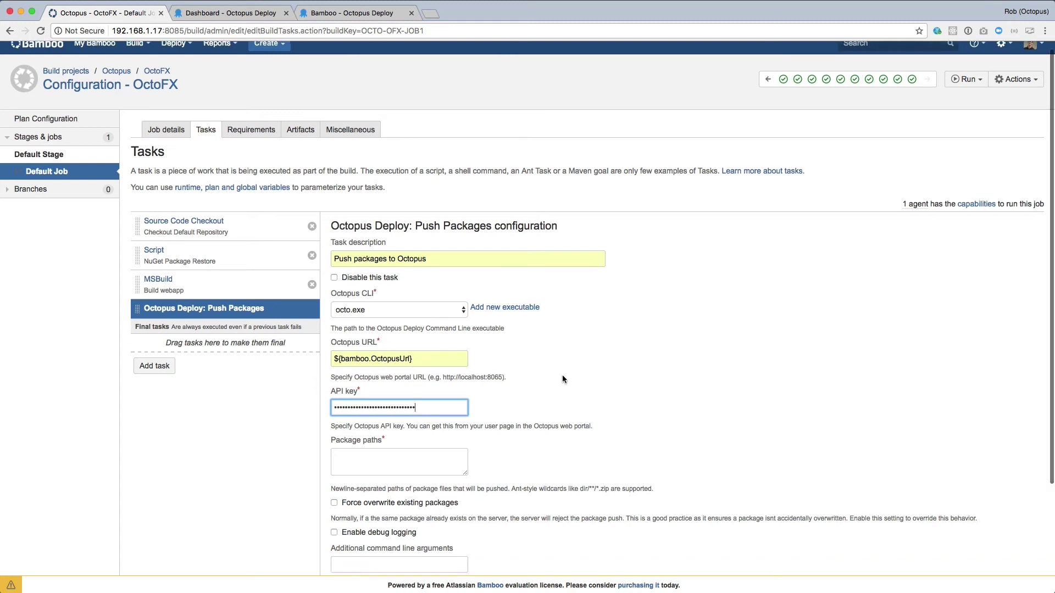
Set package path **\OctoFX.TradingWebsite\bin\*.nupkg and save the Push Packages task.
left_click(440, 372)
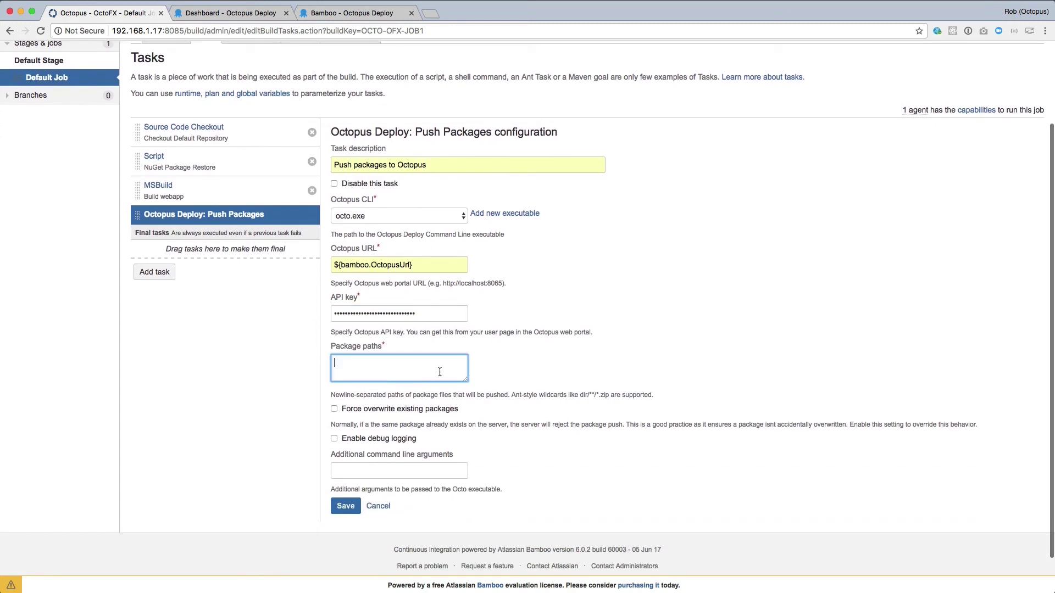
key("super+shift+v")
key("Down")
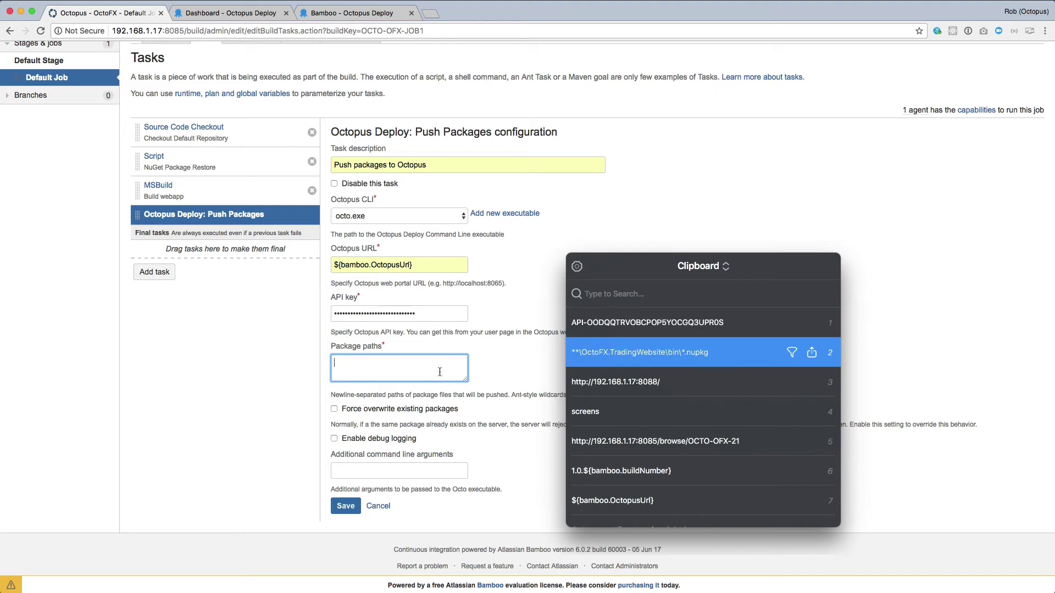
key("Return")
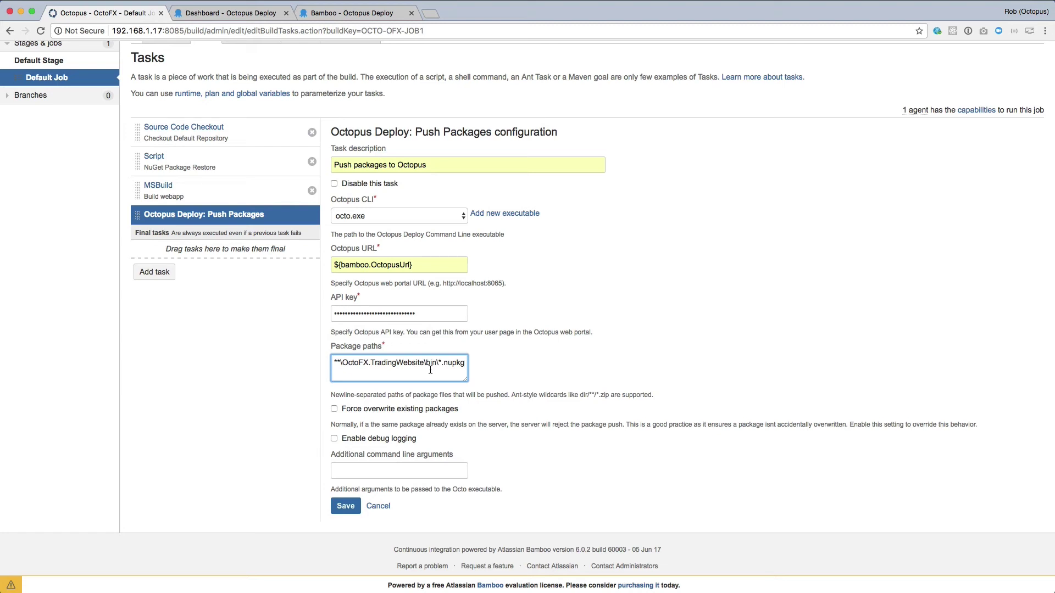
left_click(346, 506)
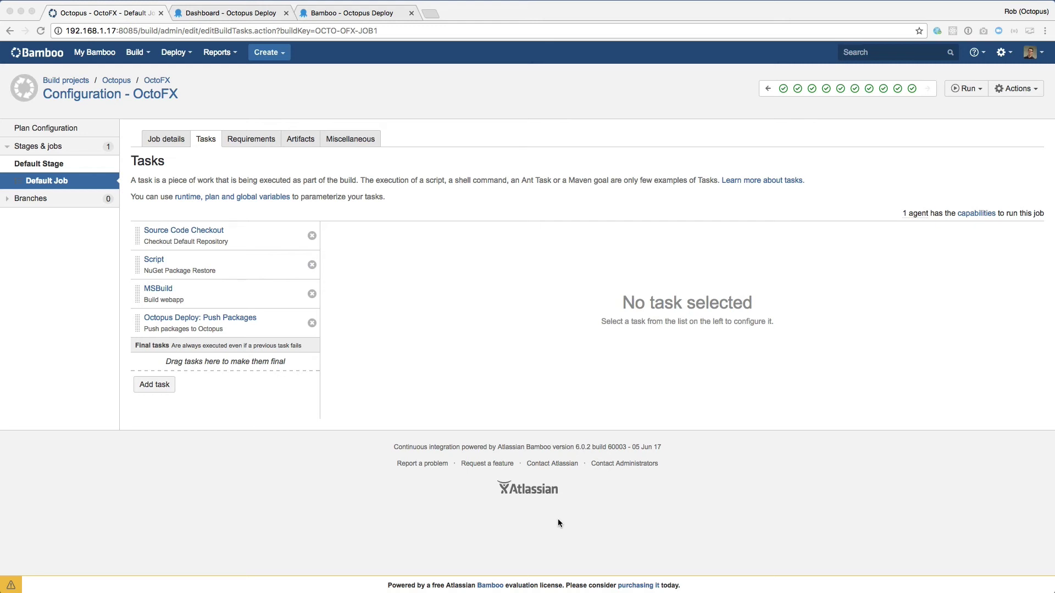
left_click(165, 390)
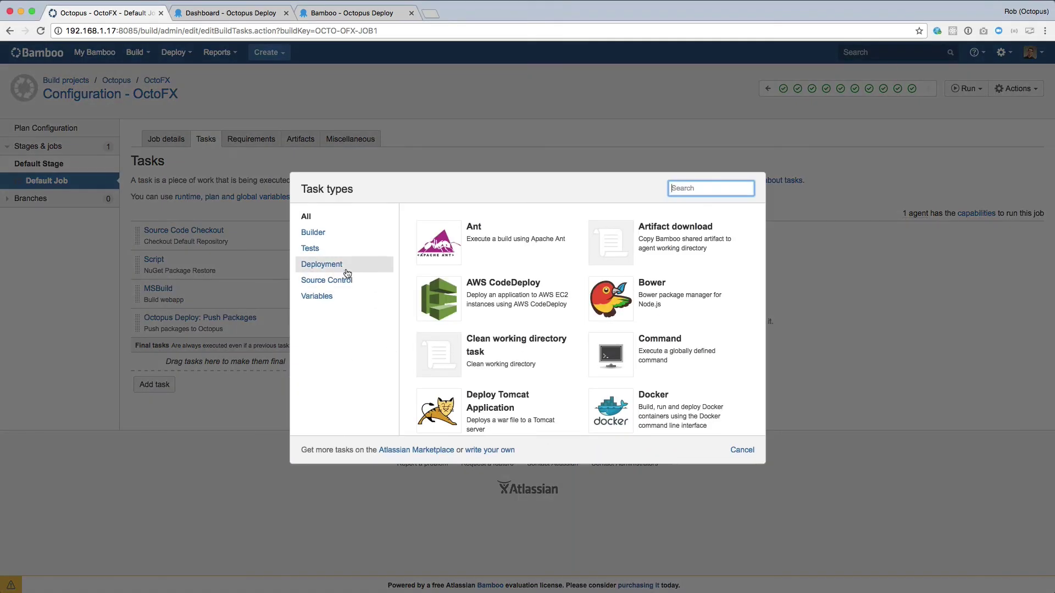
Add an Octopus Deploy: Create Release task with URL ${bamboo.OctopusUrl} and the API key.
left_click(346, 274)
scroll(494, 321, "down", 3)
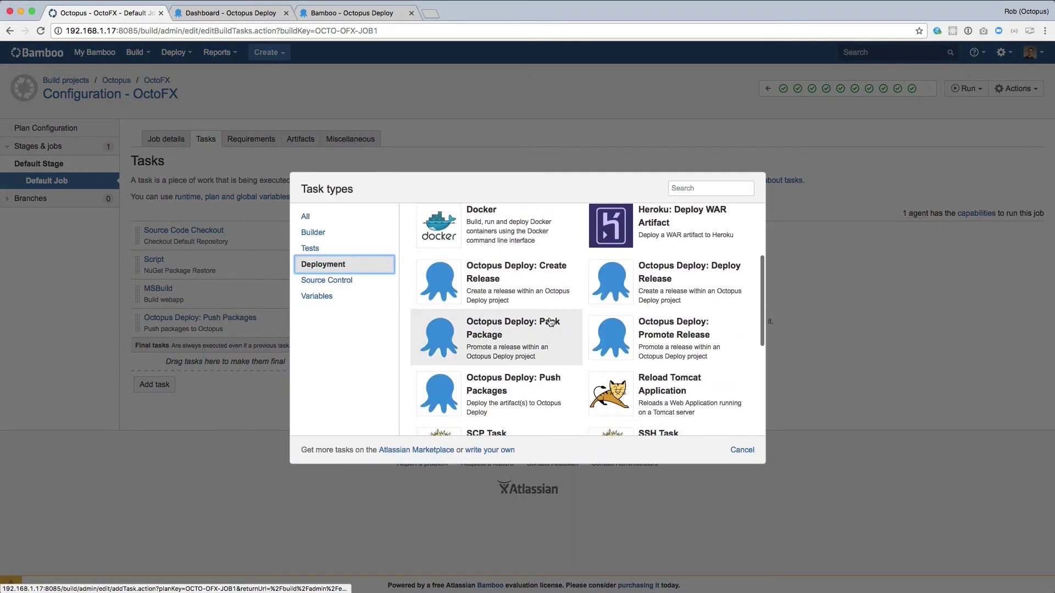
left_click(519, 282)
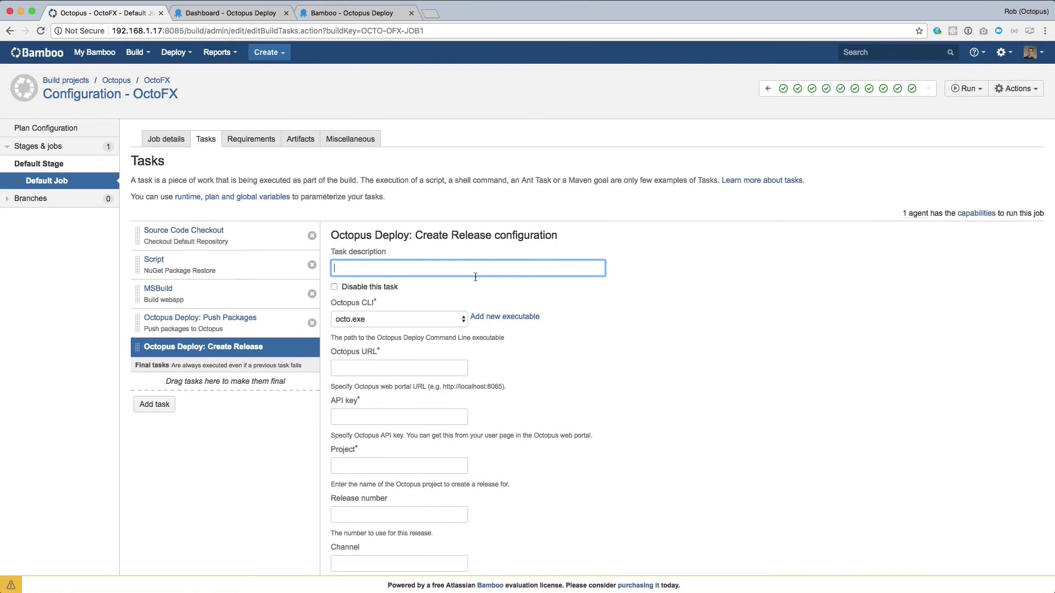
scroll(570, 302, "down", 1)
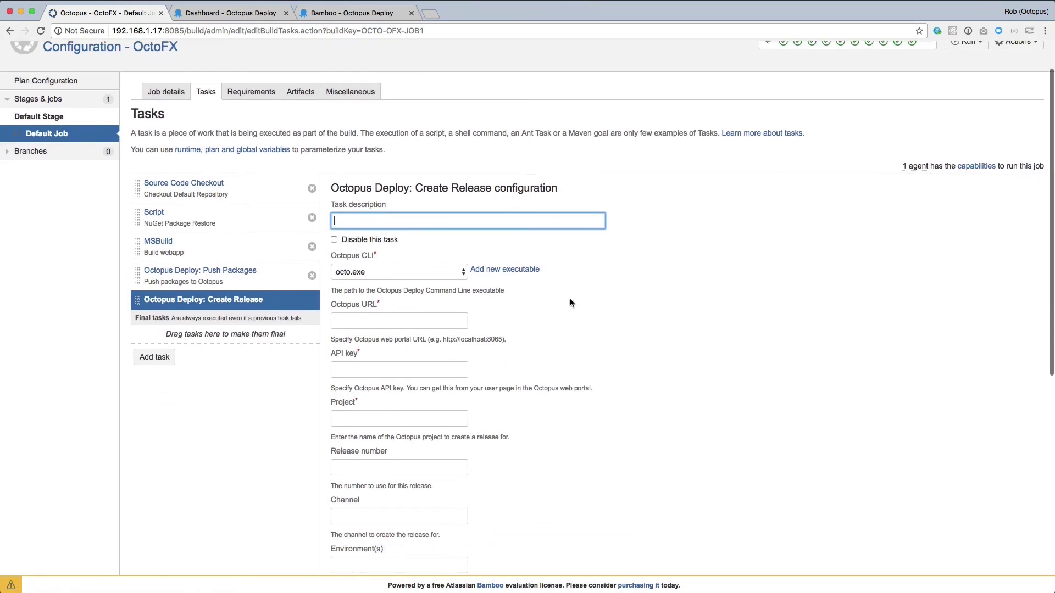
scroll(415, 268, "down", 1)
left_click(388, 274)
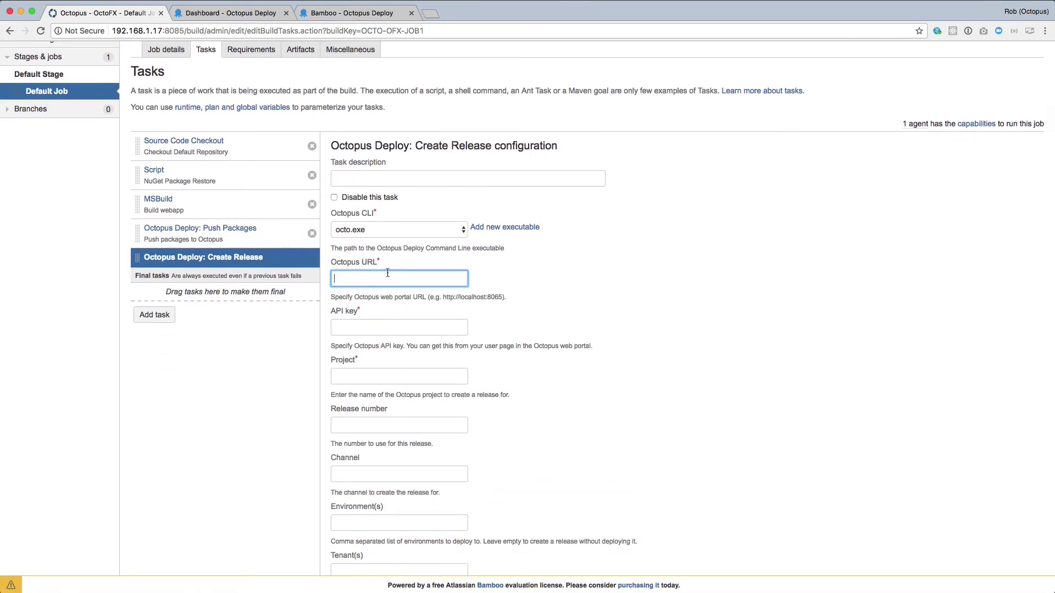
type("${")
key("Down")
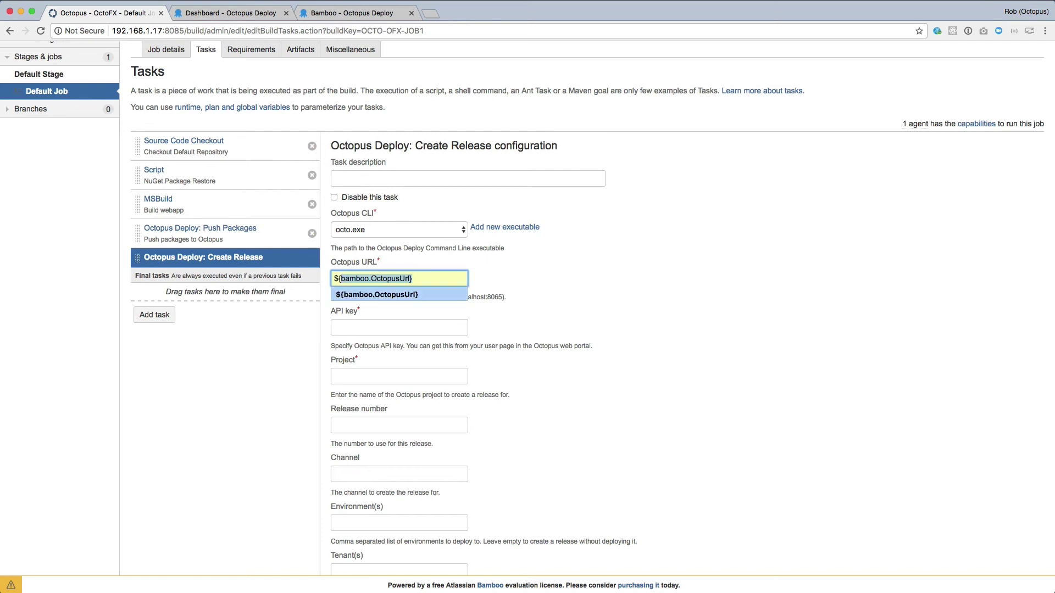
key("Tab")
key("super+shift+v")
key("Down")
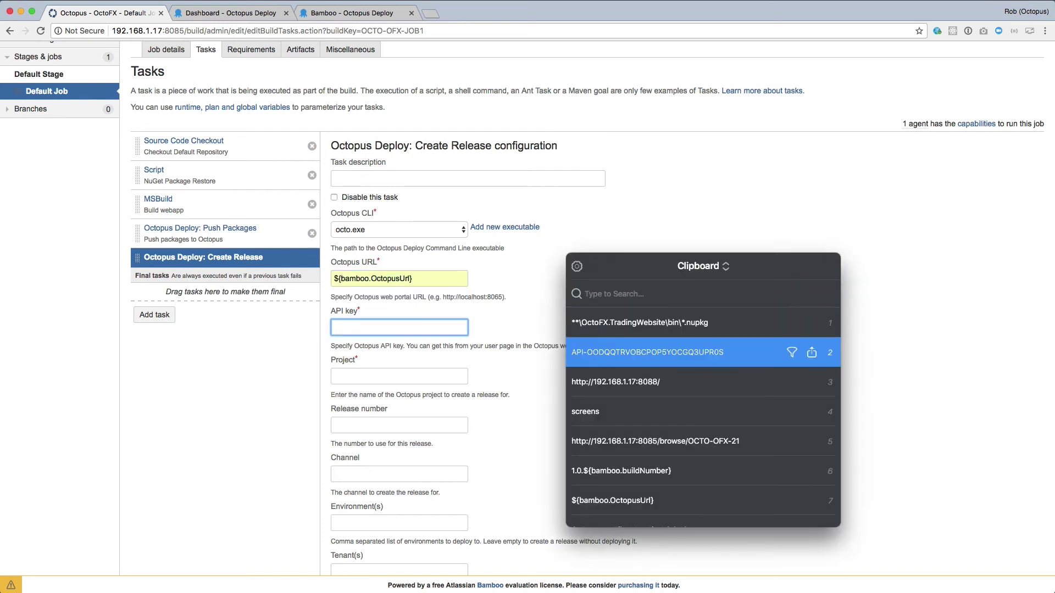
key("Return")
scroll(487, 272, "down", 2)
Set project OctoFX, release 1.0.${bamboo.buildNumber}, show deployment progress, and save.
left_click(444, 288)
type("Oc")
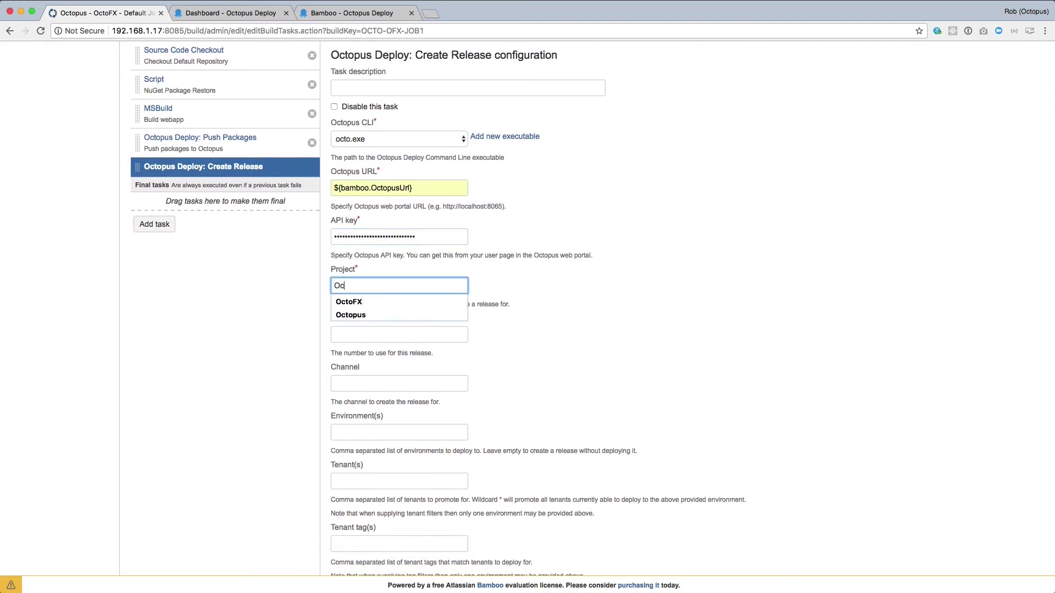
key("Down")
key("Tab")
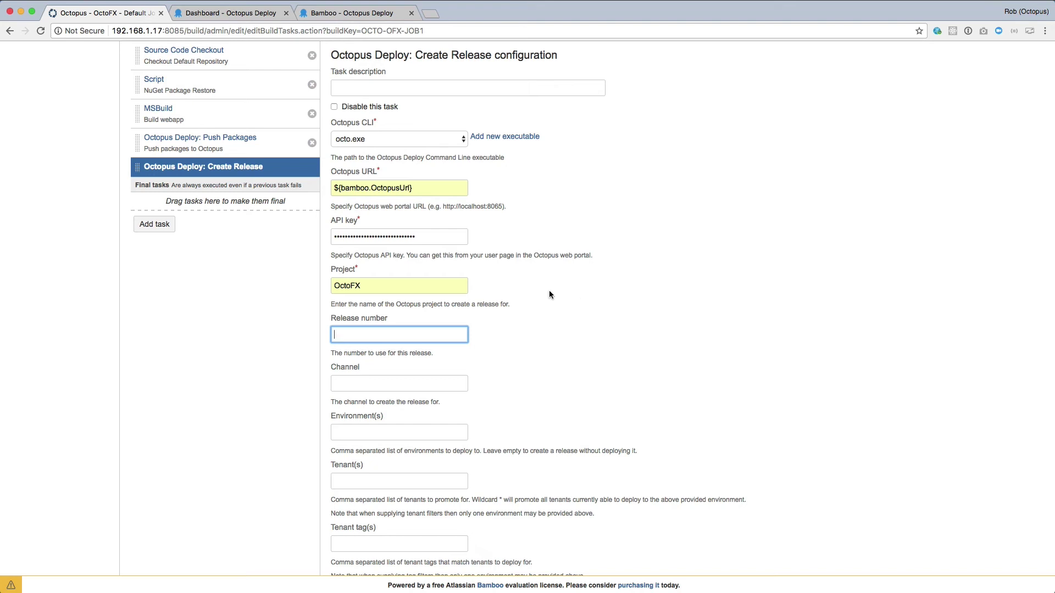
type("1.")
key("Down")
key("Tab")
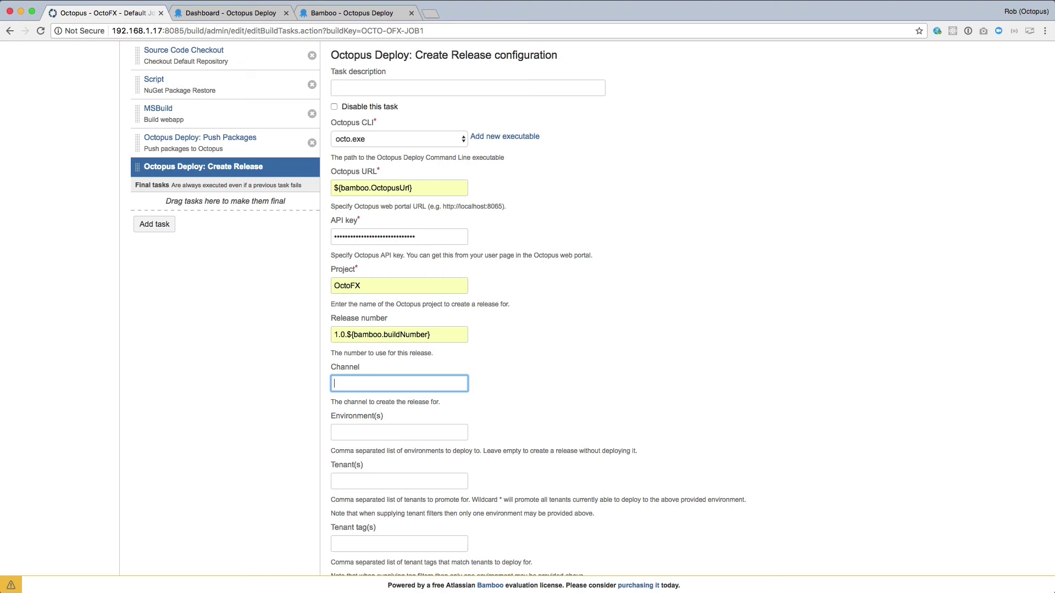
scroll(596, 285, "down", 2)
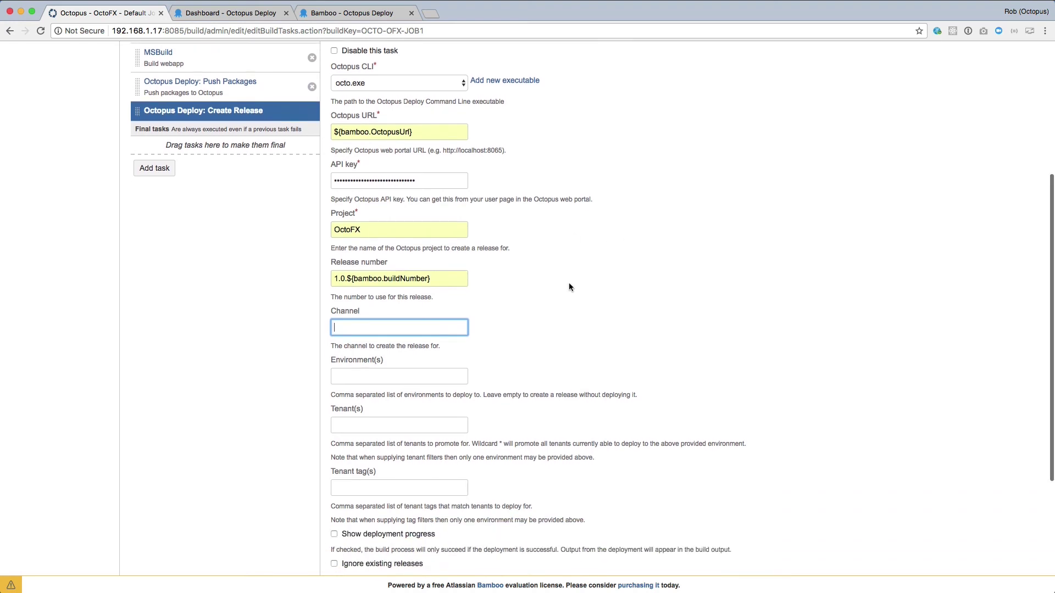
scroll(569, 285, "down", 1)
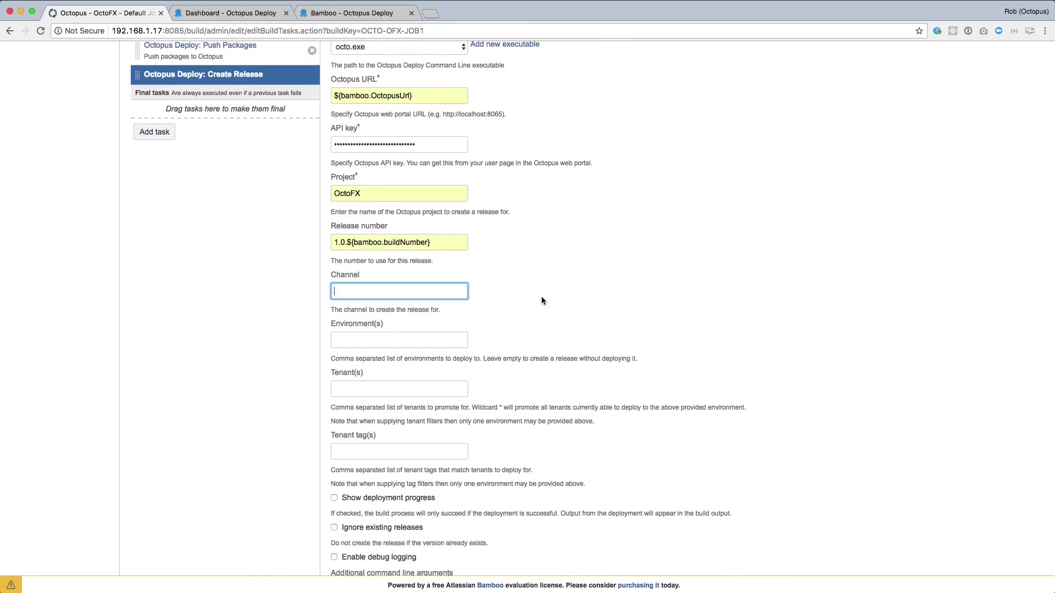
scroll(542, 300, "down", 1)
scroll(532, 300, "down", 3)
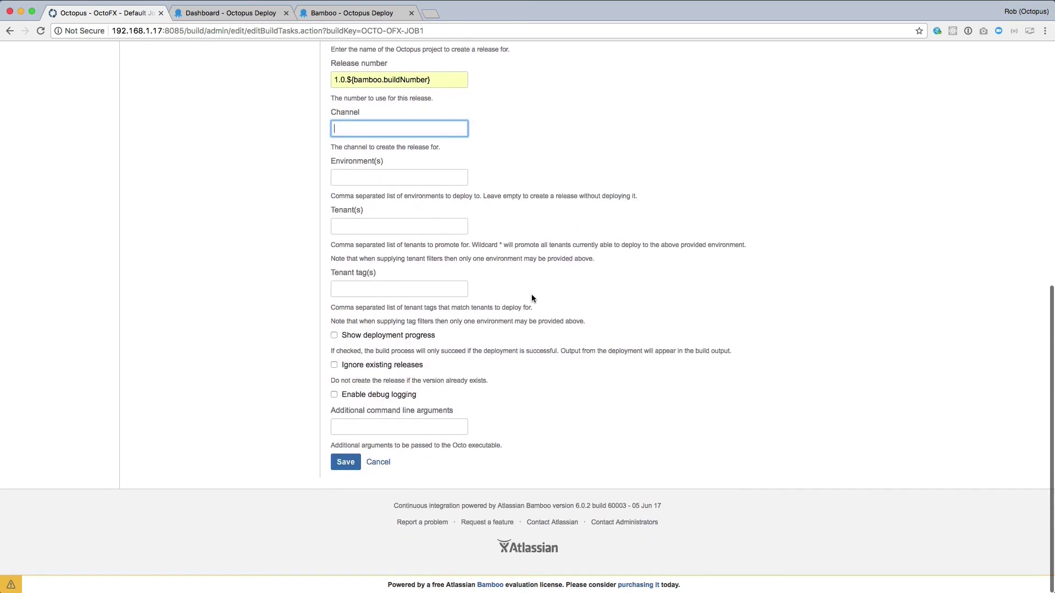
left_click(335, 336)
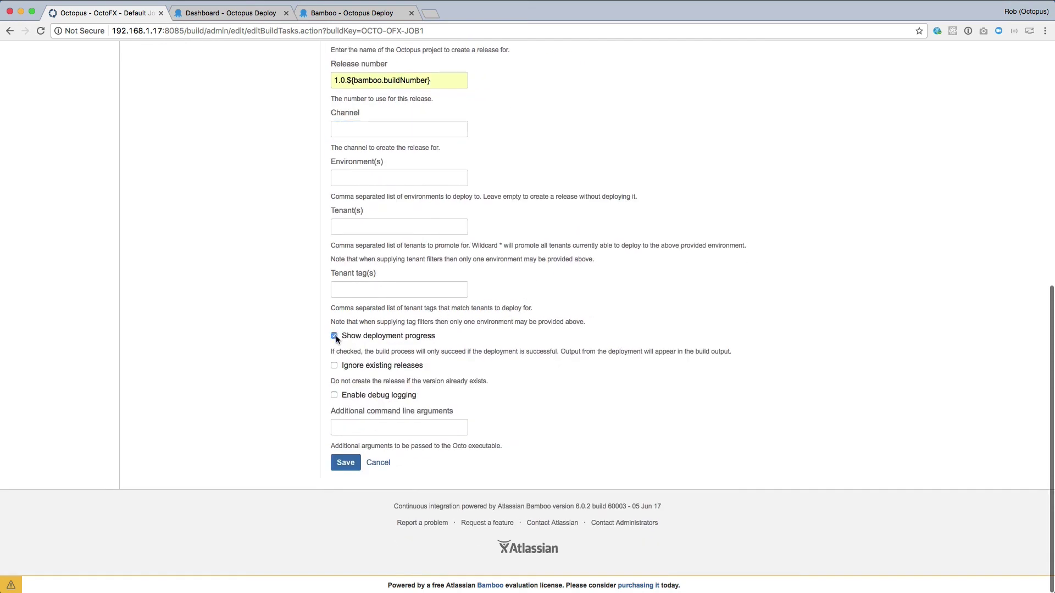
left_click(345, 462)
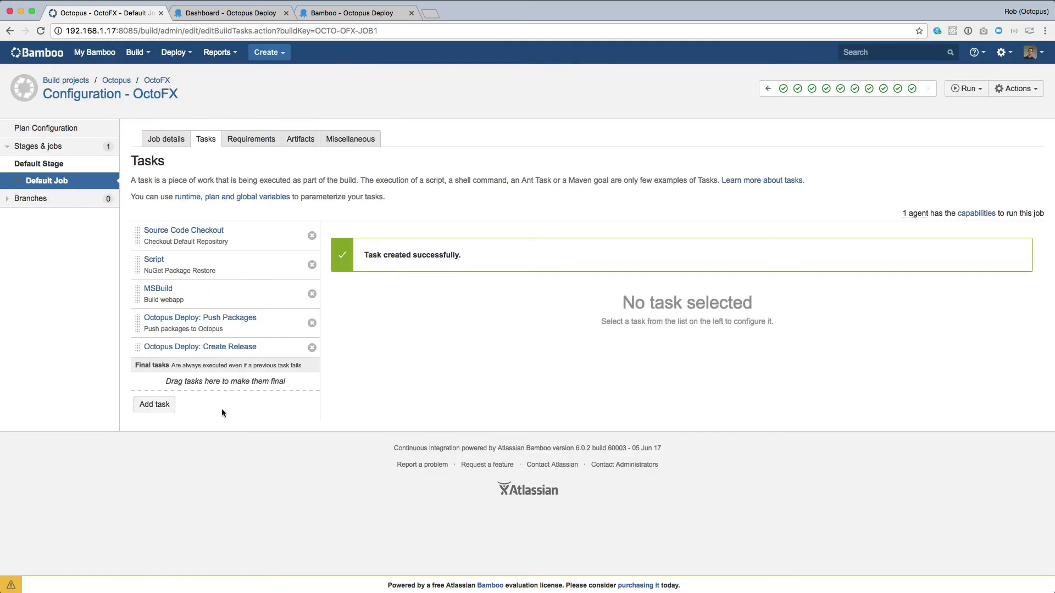
Start adding another task, filtered to the Deployment task types.
left_click(157, 404)
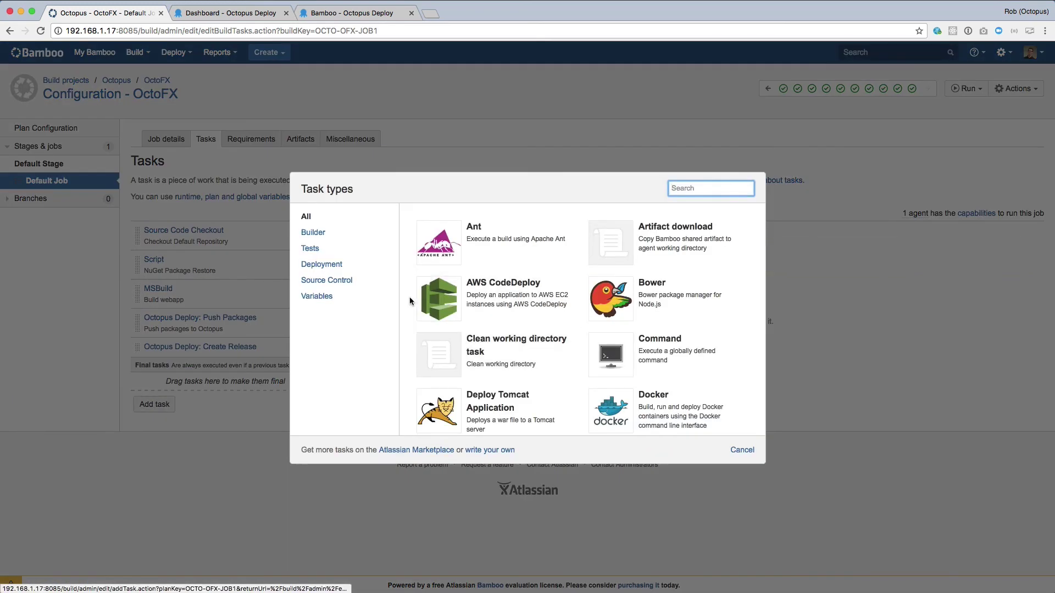
left_click(336, 265)
scroll(631, 330, "down", 2)
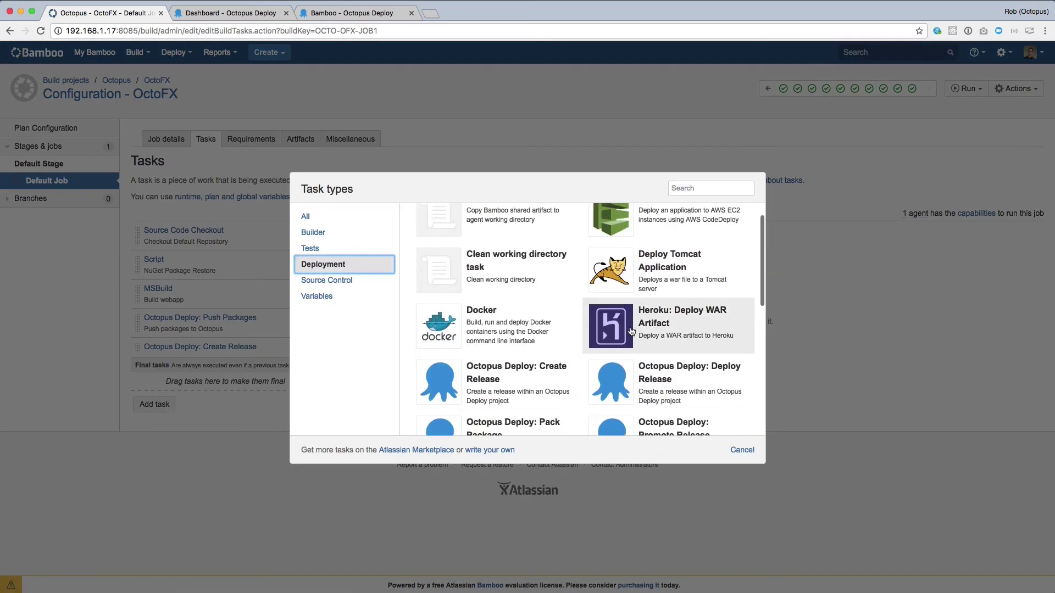
scroll(631, 331, "down", 1)
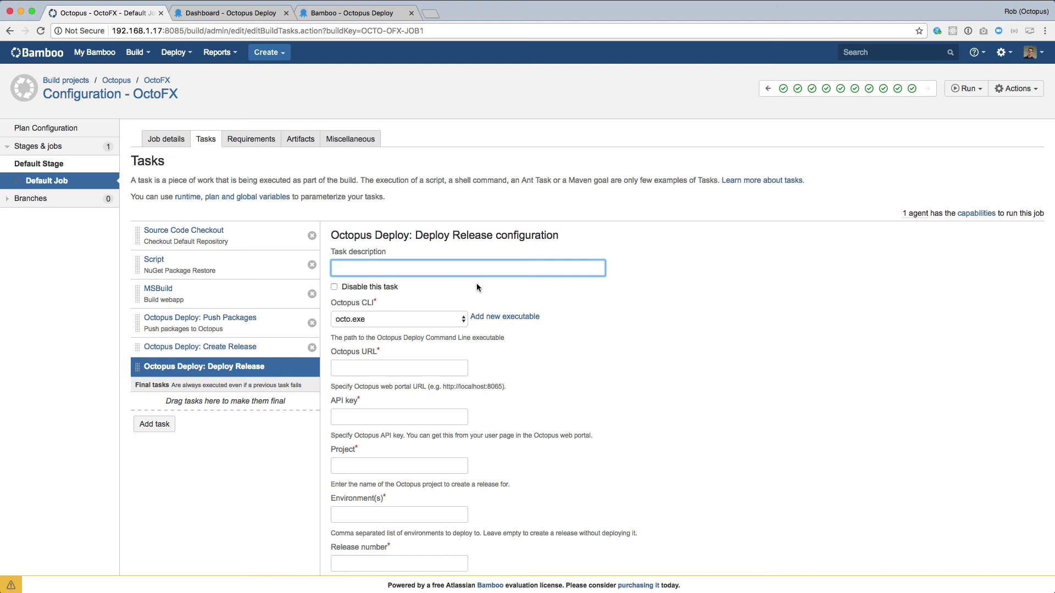
type("D")
Enter description 'Deploy to DEV', URL ${bamboo.OctopusUrl} and the pasted API key.
key("Down")
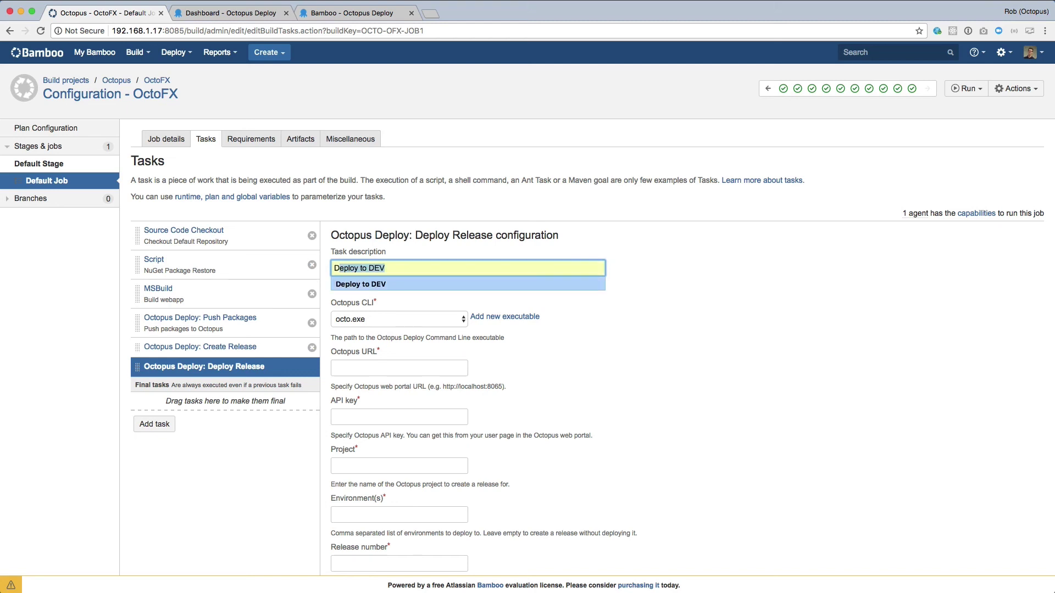
key("Tab")
key("Tab")
scroll(581, 284, "down", 2)
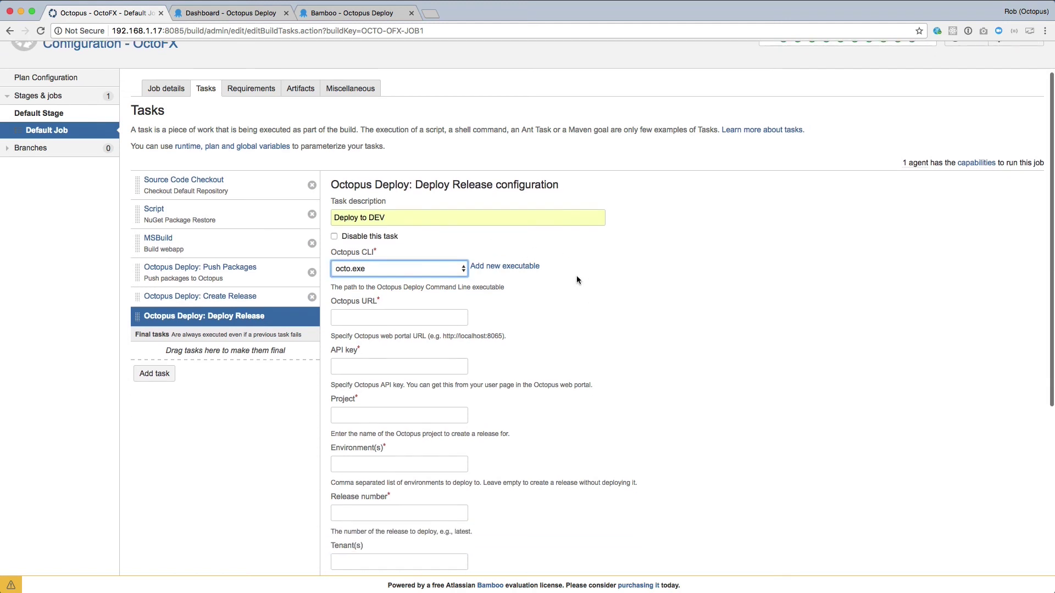
left_click(450, 317)
type("$")
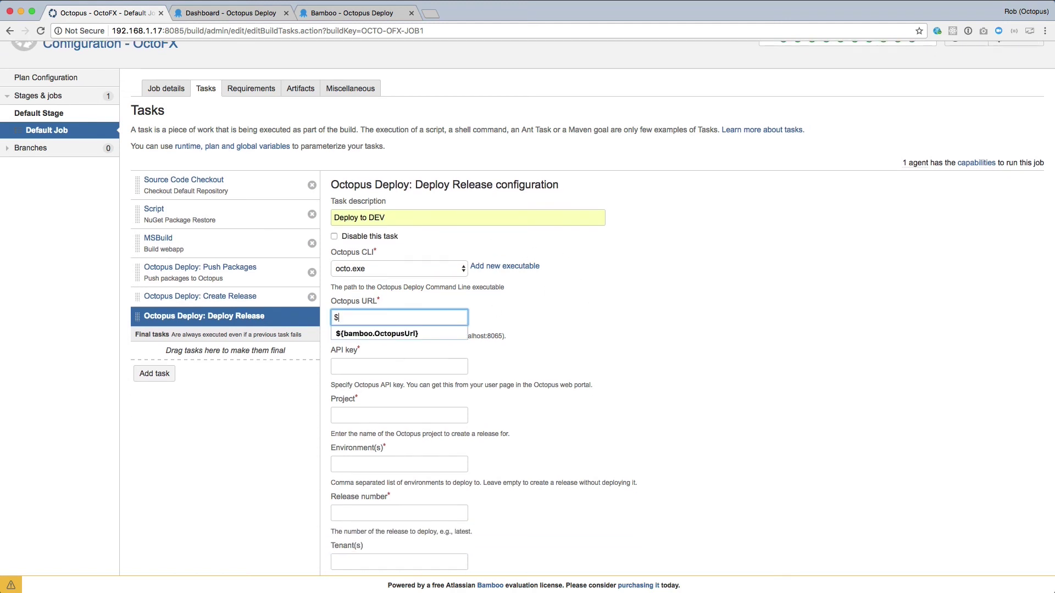
key("Down")
key("Tab")
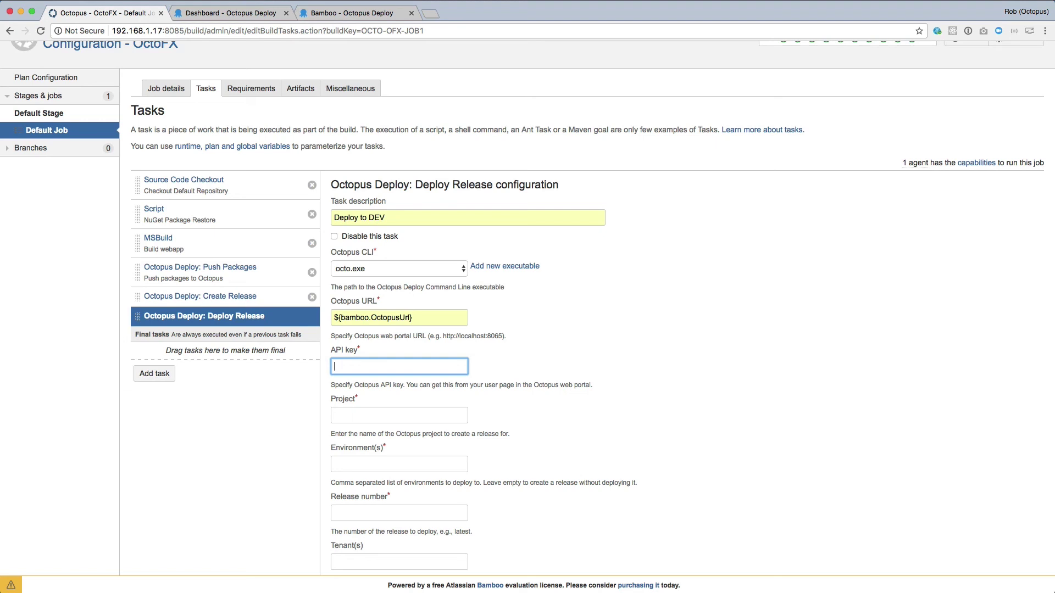
key("alt+super+c")
key("Down")
key("Return")
scroll(519, 352, "down", 2)
Set project OctoFX, environment Dev, release 1.0.${bamboo.buildNumber}, show progress, and save.
left_click(462, 349)
type("Oc")
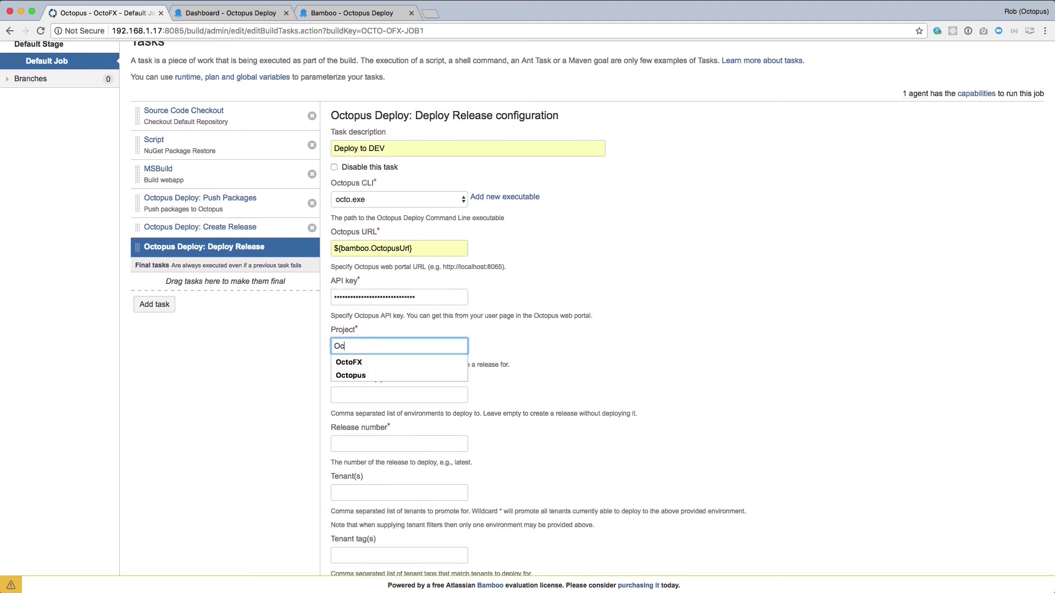
key("Down")
key("Tab")
scroll(579, 352, "down", 1)
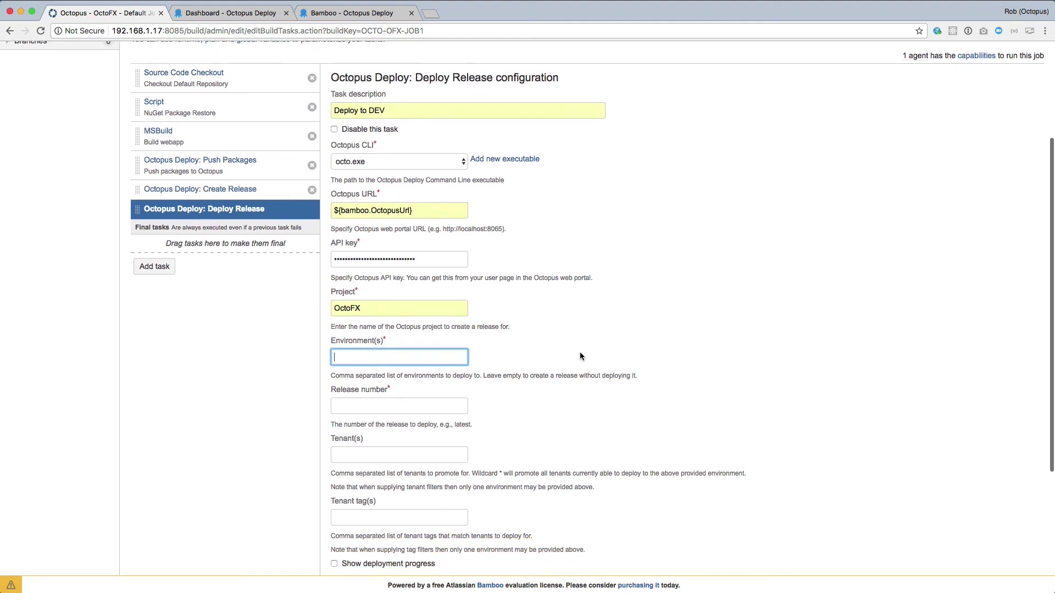
type("Dev")
key("Down")
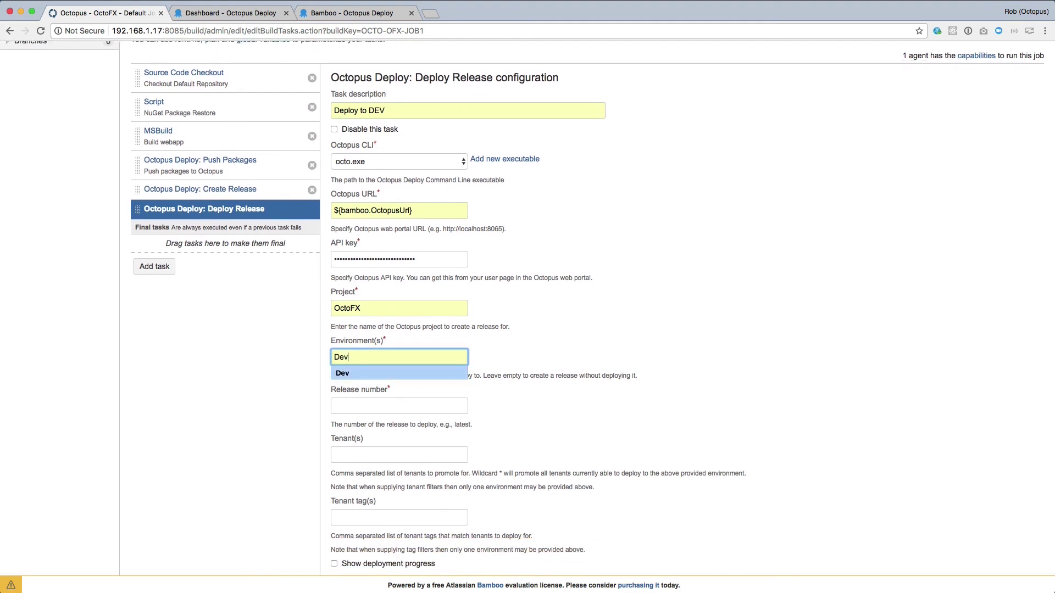
key("Tab")
scroll(560, 349, "down", 2)
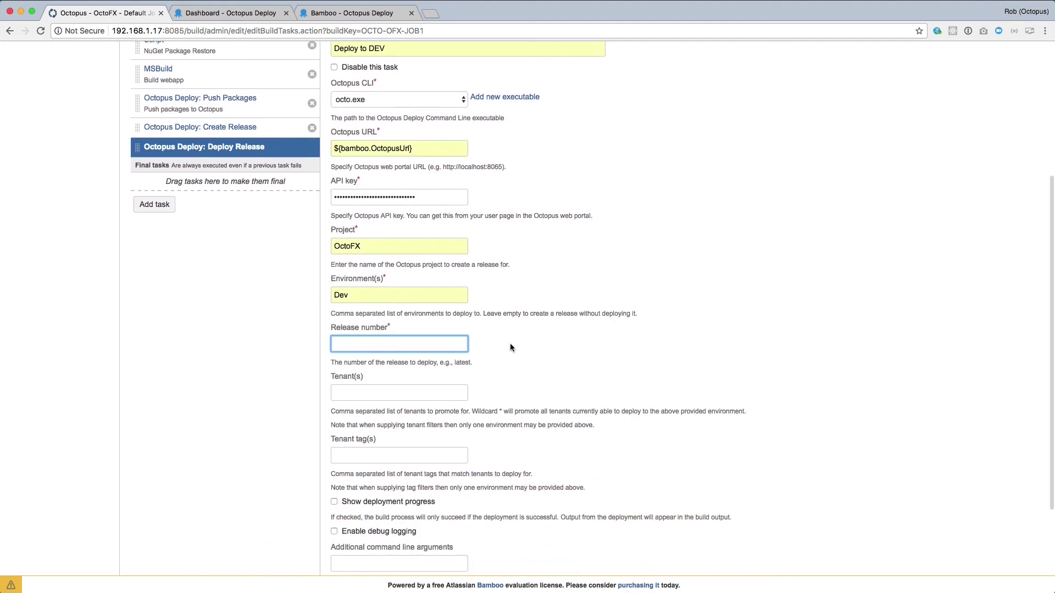
type("1")
key("Down")
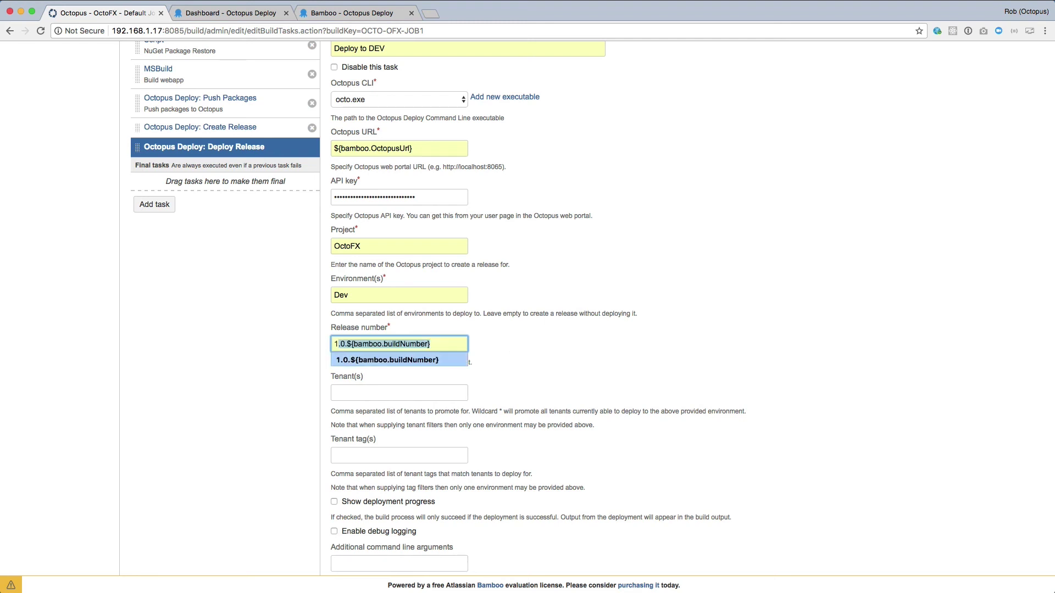
key("Tab")
scroll(571, 354, "down", 1)
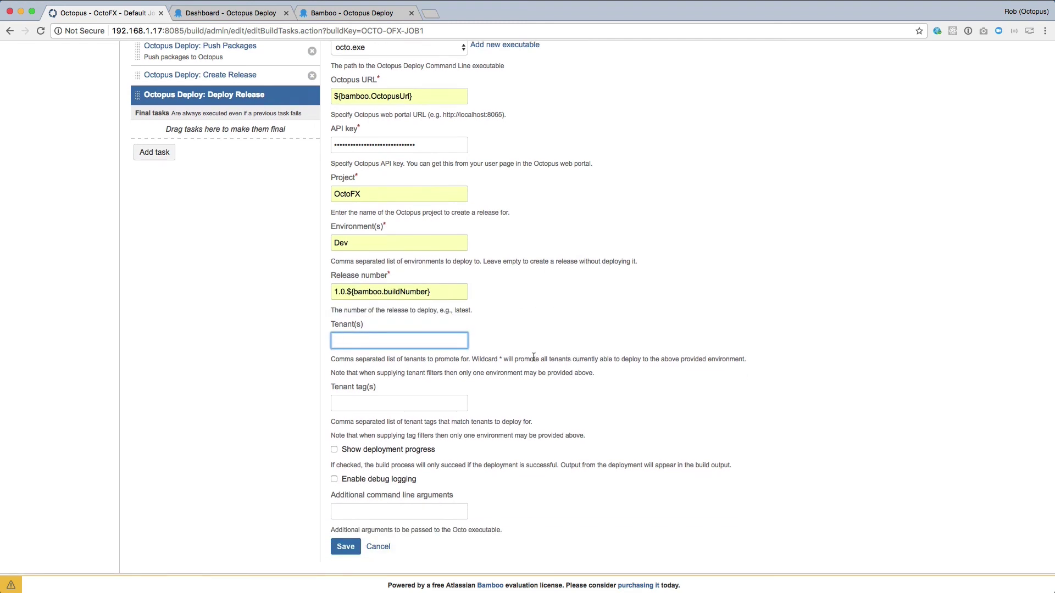
scroll(534, 357, "down", 1)
left_click(383, 415)
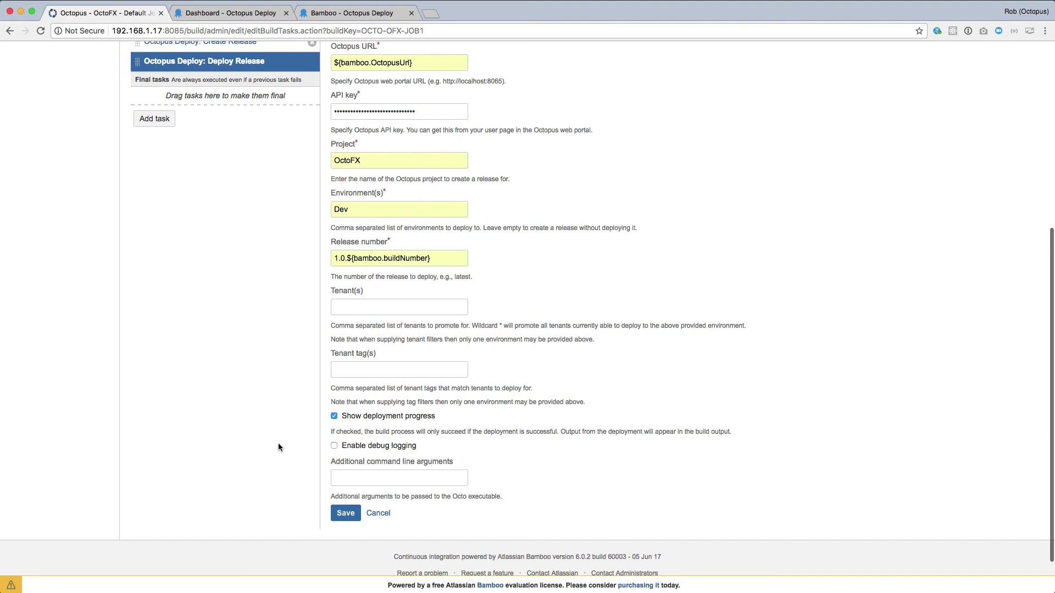
left_click(345, 513)
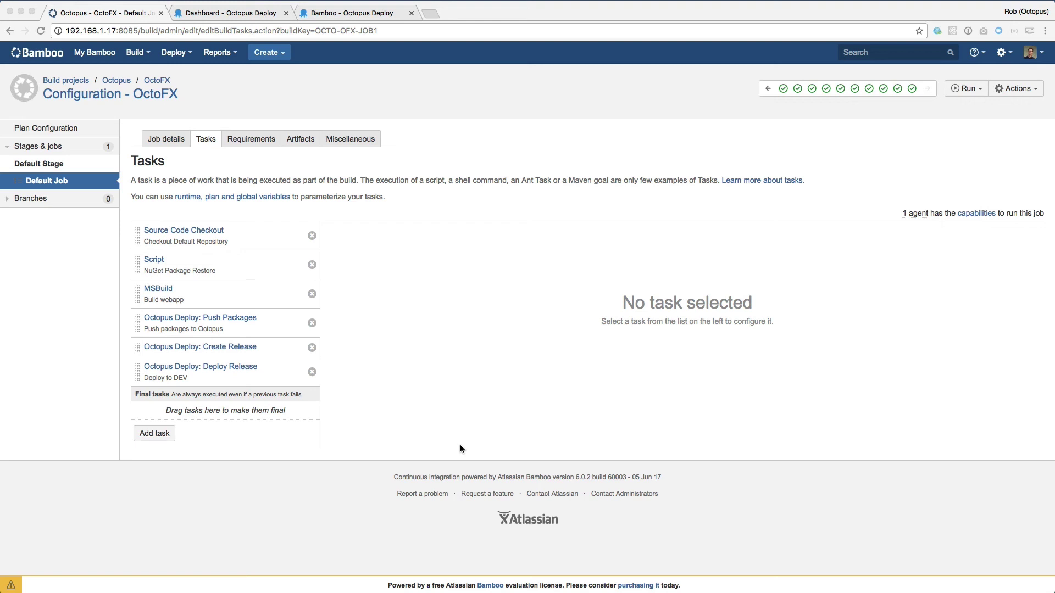
Start a manual run of the OctoFX plan (build #27) from the Run menu.
left_click(962, 90)
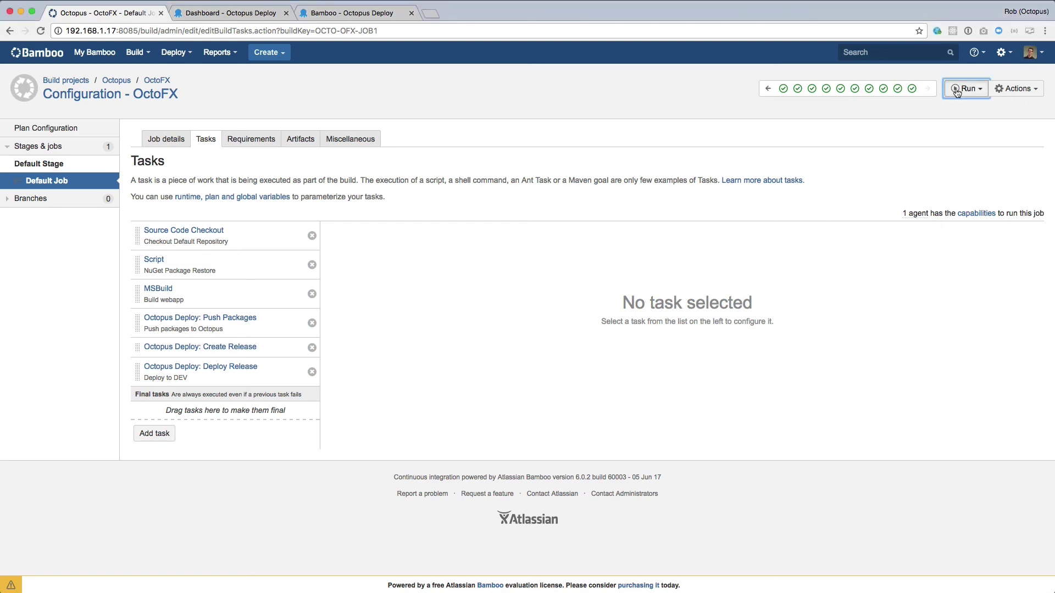
left_click(920, 107)
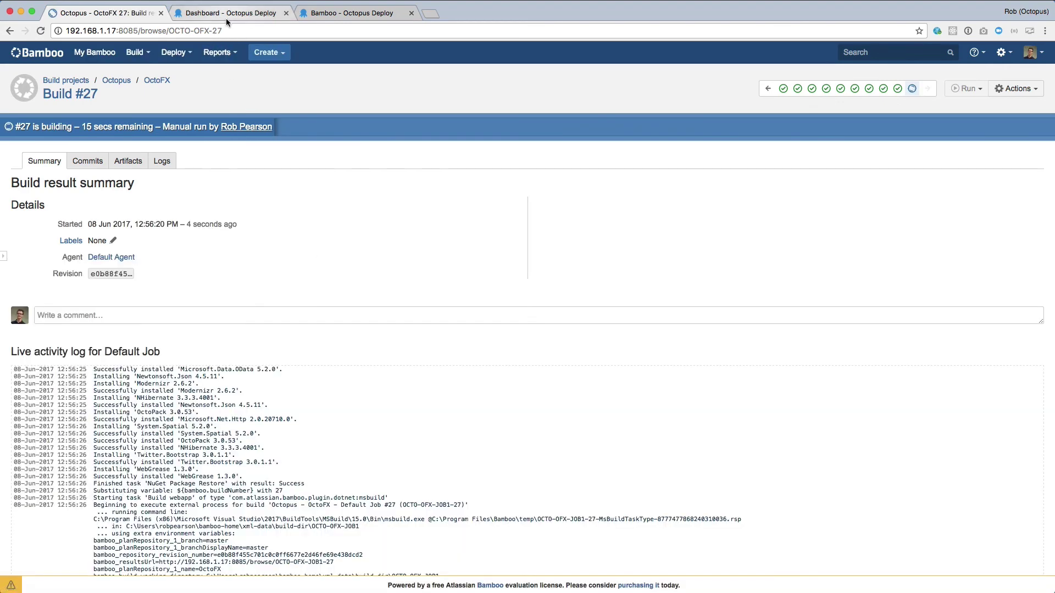
left_click(225, 18)
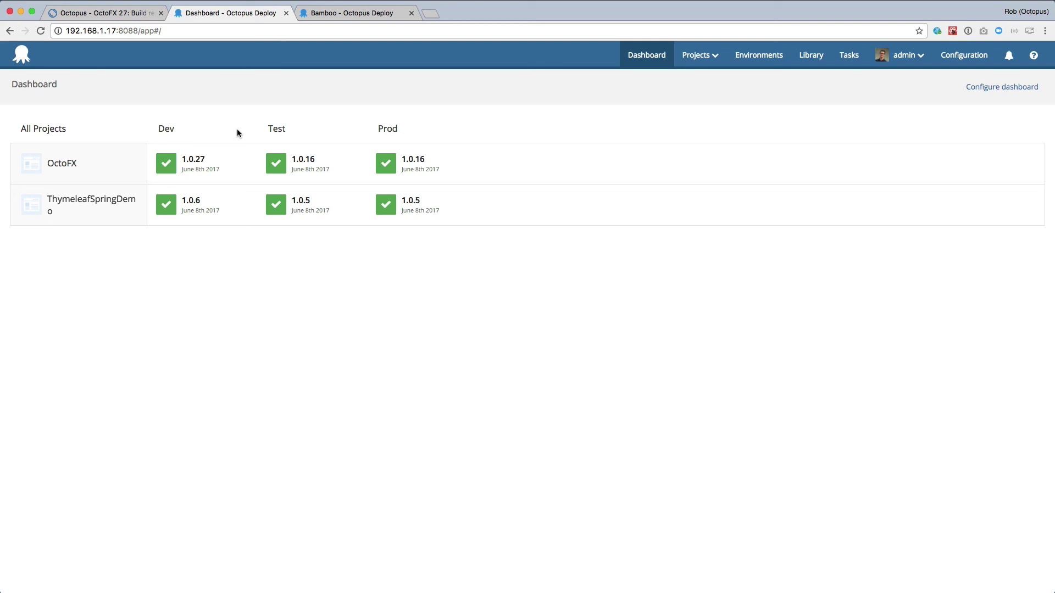
Open a new browser tab once OctoFX 1.0.27 shows as deployed to Dev.
key("ctrl+t")
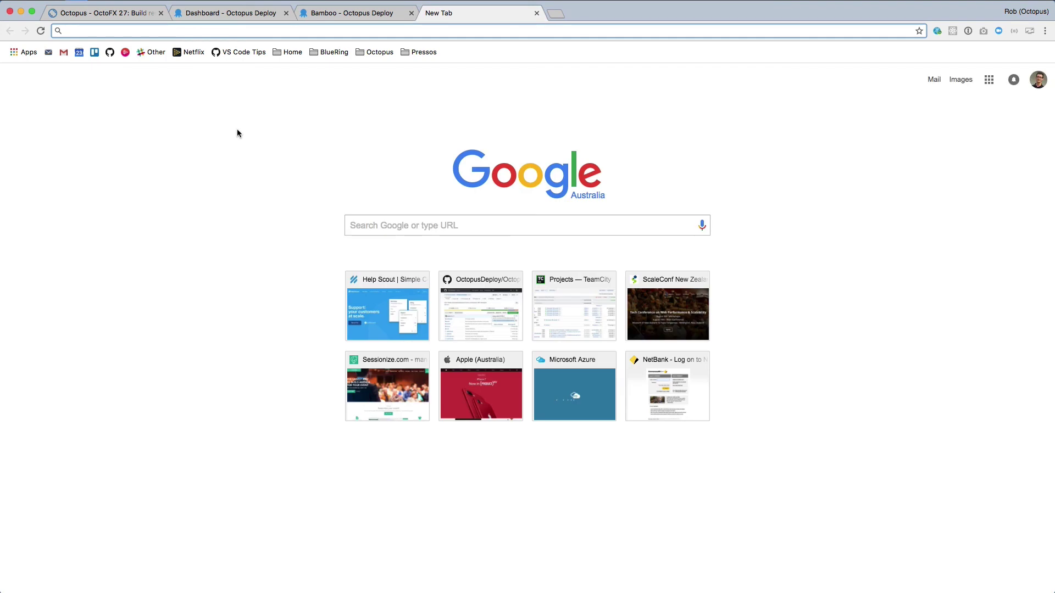
type("192.168.1.17")
Load the OctoFX website at 192.168.1.17.
key("Return")
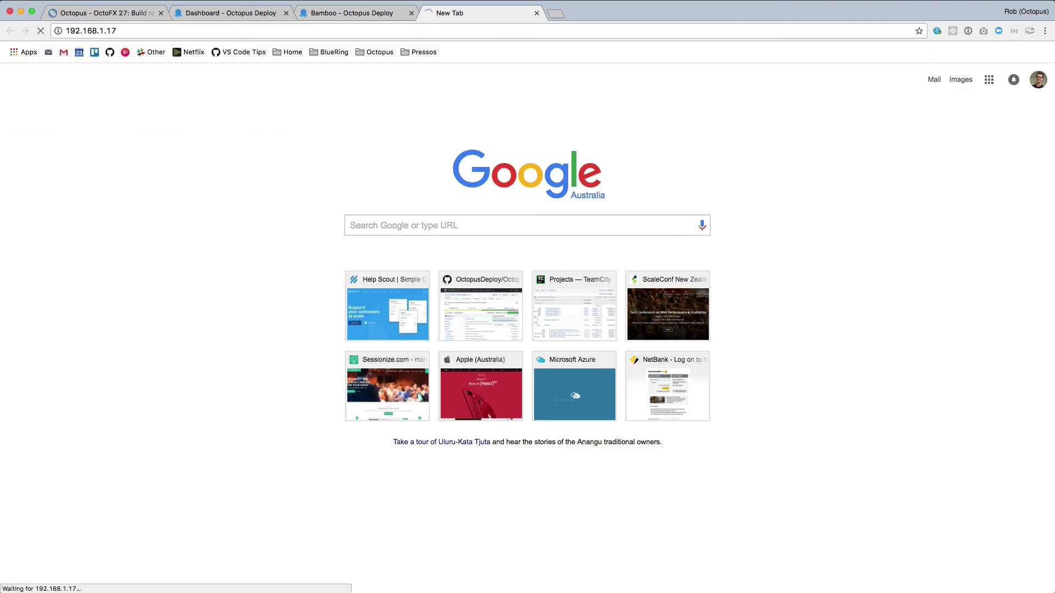